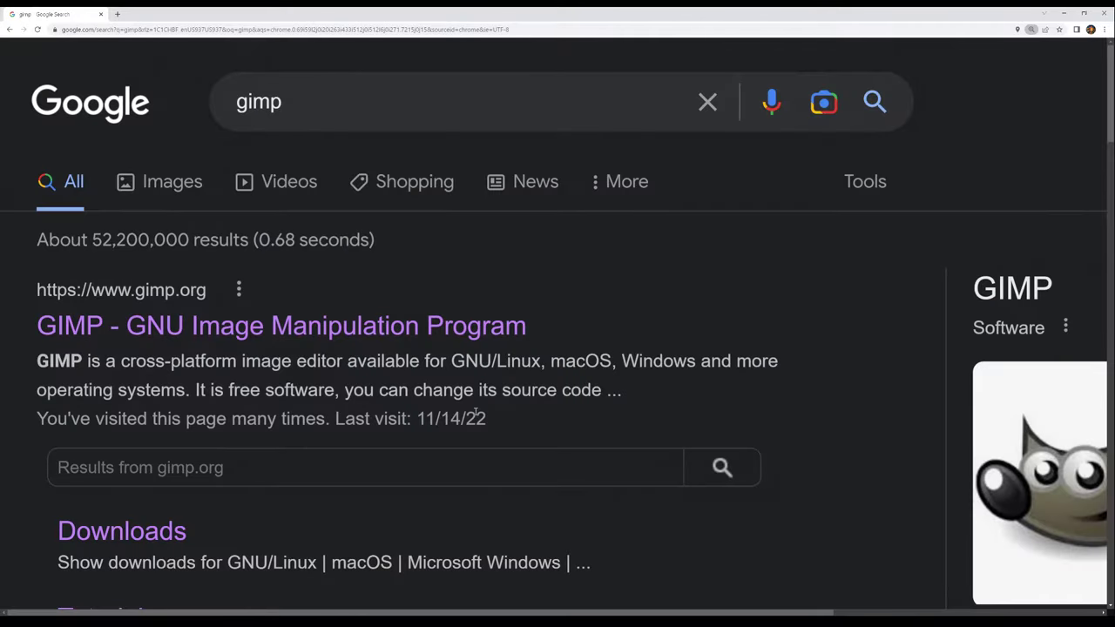
# Open the official GIMP website from the Google results and scroll down its homepage.
pyautogui.click(420, 328)
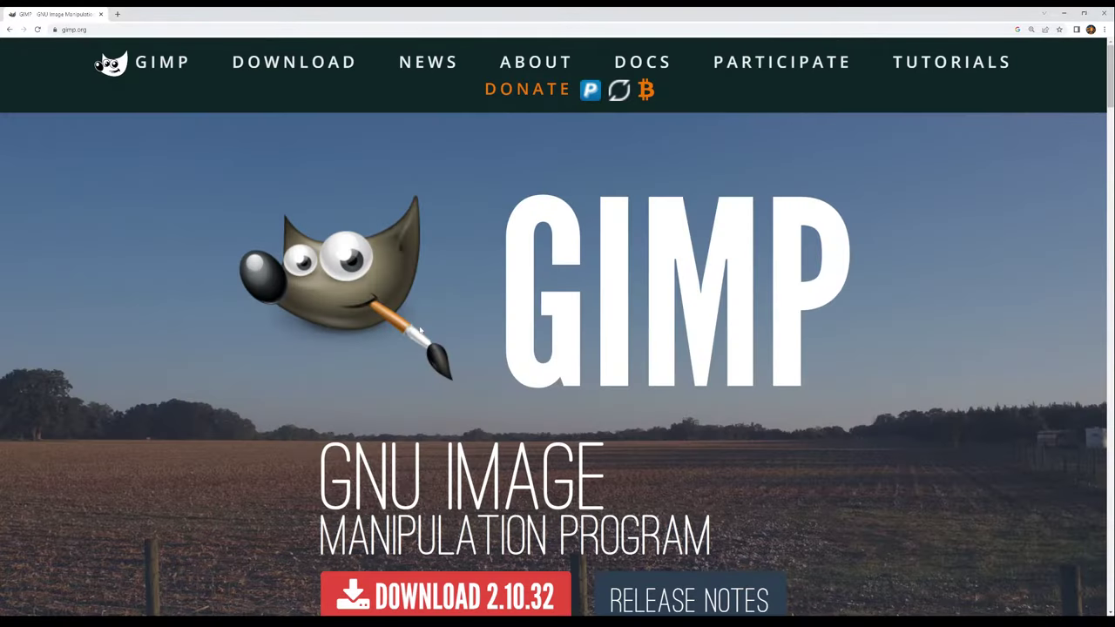
pyautogui.scroll(-3, 785, 371)
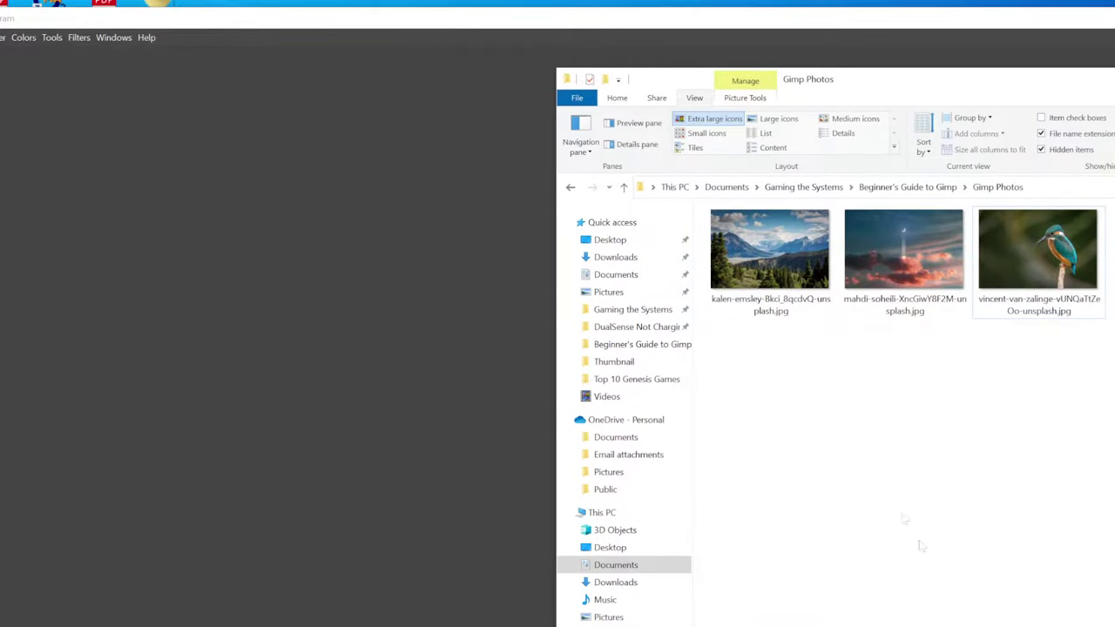
# Drag the kalen-emsley mountain photo into GIMP and convert it to the built-in sRGB profile.
pyautogui.click(780, 270)
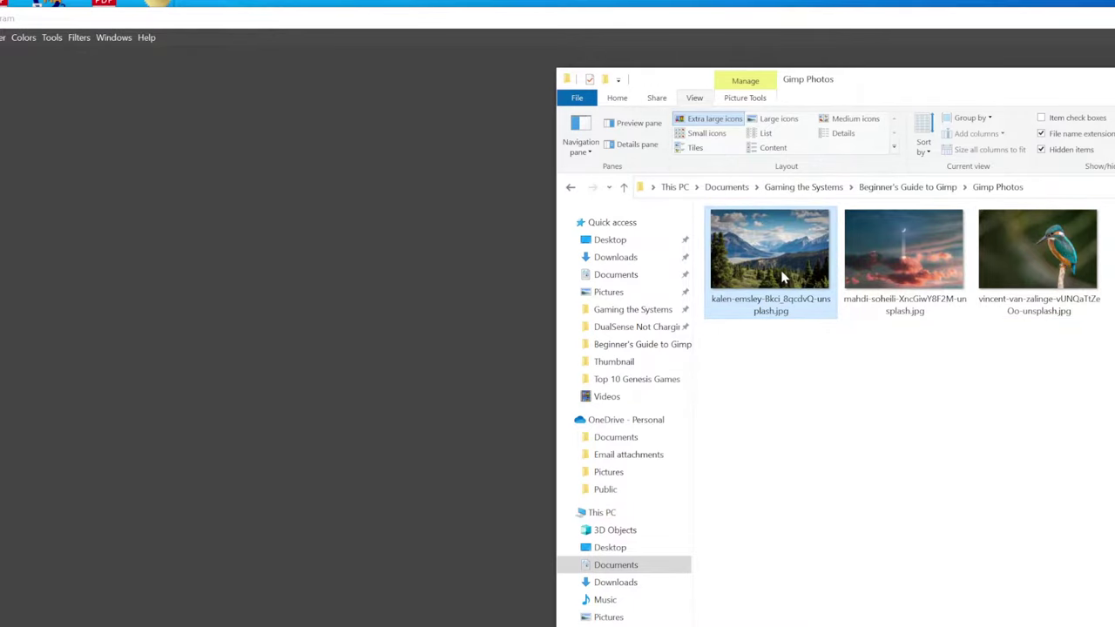
pyautogui.moveTo(782, 277); pyautogui.dragTo(329, 453)
pyautogui.moveTo(329, 454); pyautogui.dragTo(336, 453)
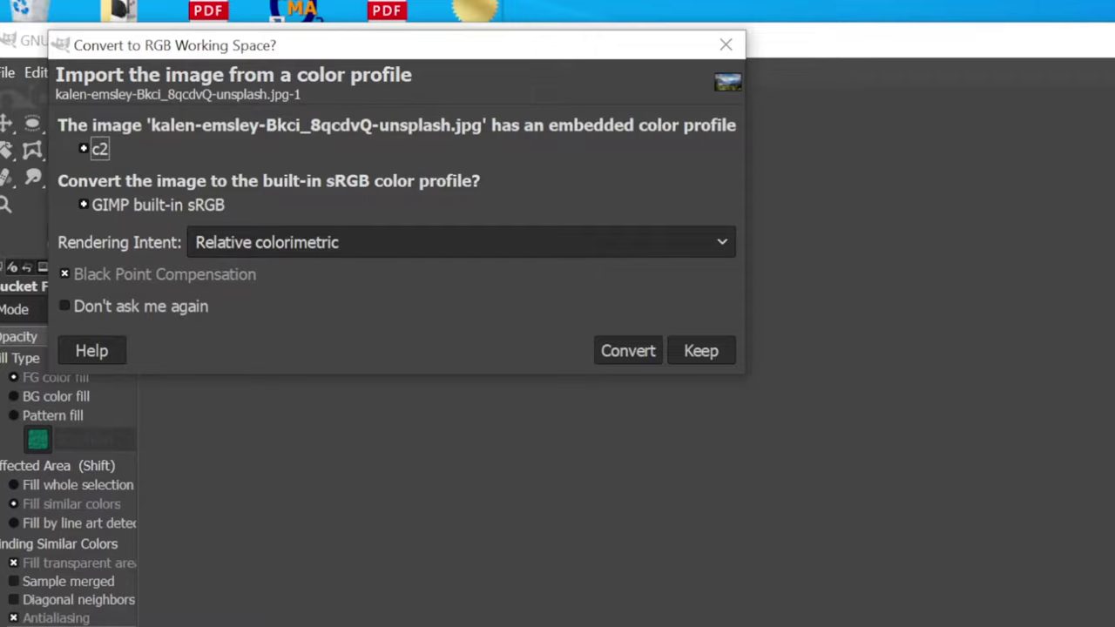
pyautogui.click(628, 350)
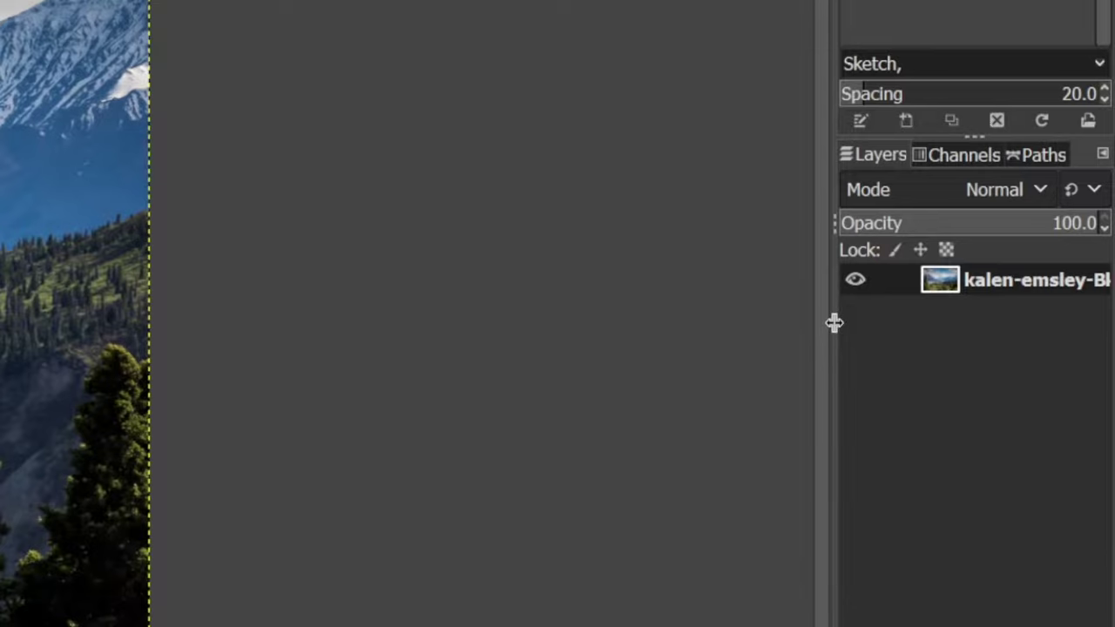
# Widen the right-hand Layers dock so the mountain layer's full name is visible.
pyautogui.moveTo(834, 322); pyautogui.dragTo(588, 340)
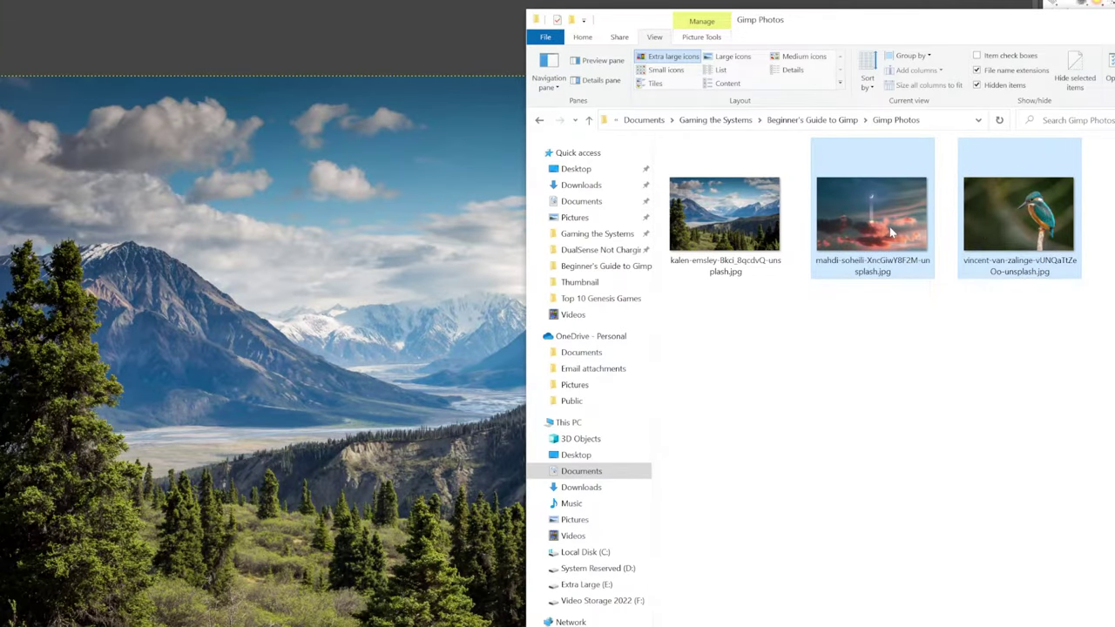
# Add the mahdi sky and vincent kingfisher photos as layers, ordered kingfisher, sky, mountains at bottom.
pyautogui.moveTo(890, 230); pyautogui.dragTo(388, 412)
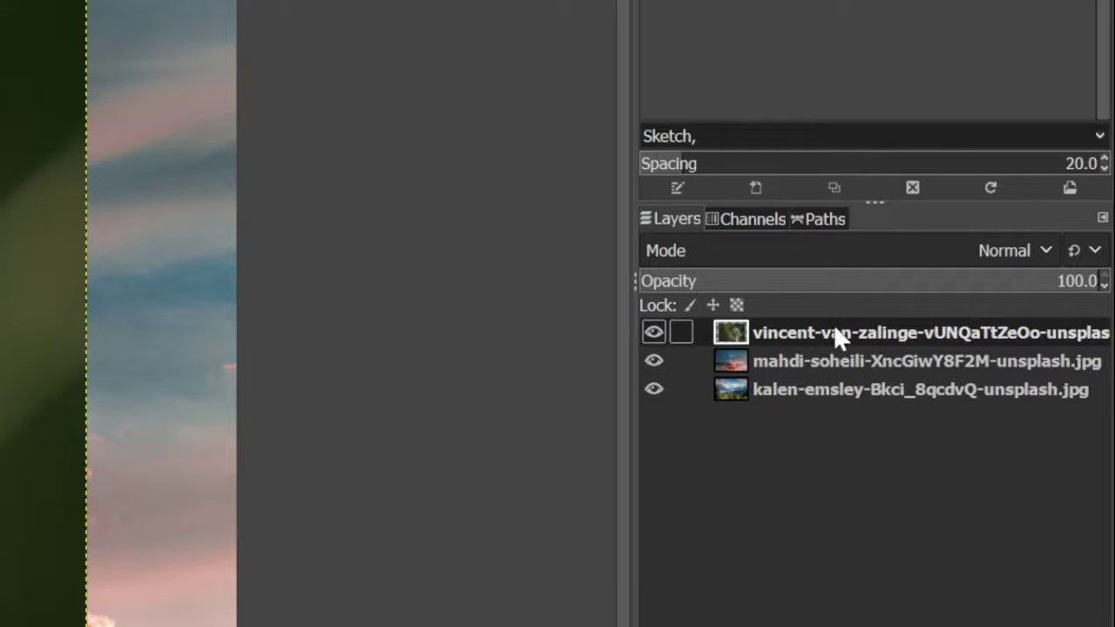
pyautogui.moveTo(834, 327)
pyautogui.mouseDown()
pyautogui.moveTo(837, 375)
pyautogui.moveTo(825, 381)
pyautogui.moveTo(832, 347)
pyautogui.mouseUp()
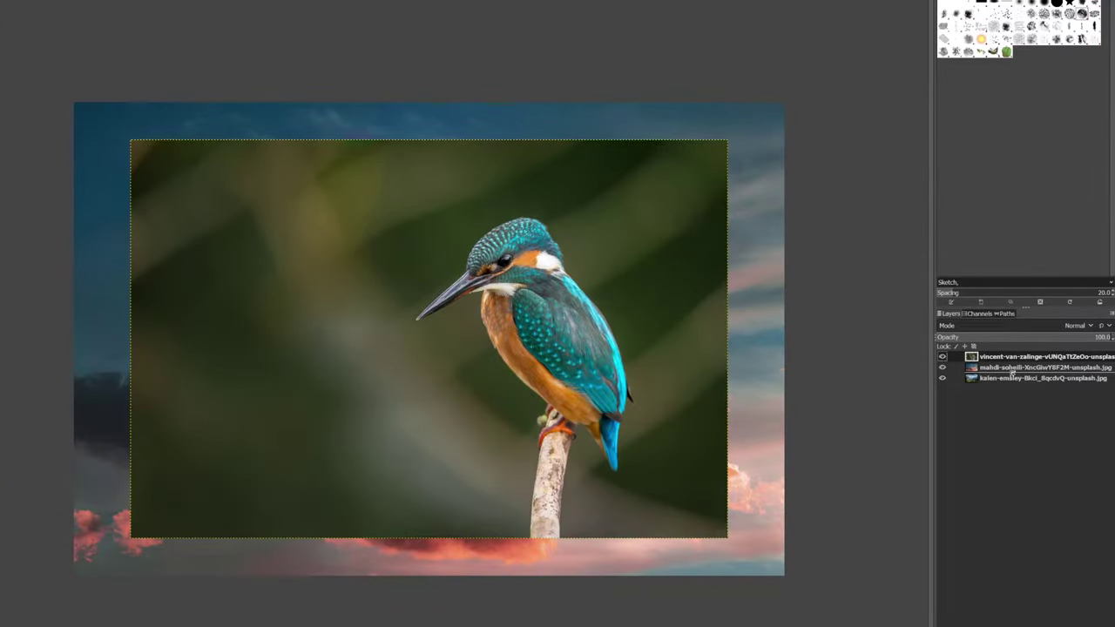
pyautogui.moveTo(1012, 372)
pyautogui.mouseDown()
pyautogui.moveTo(1008, 359)
pyautogui.moveTo(1006, 374)
pyautogui.mouseUp()
pyautogui.click(1007, 379)
pyautogui.click(1010, 358)
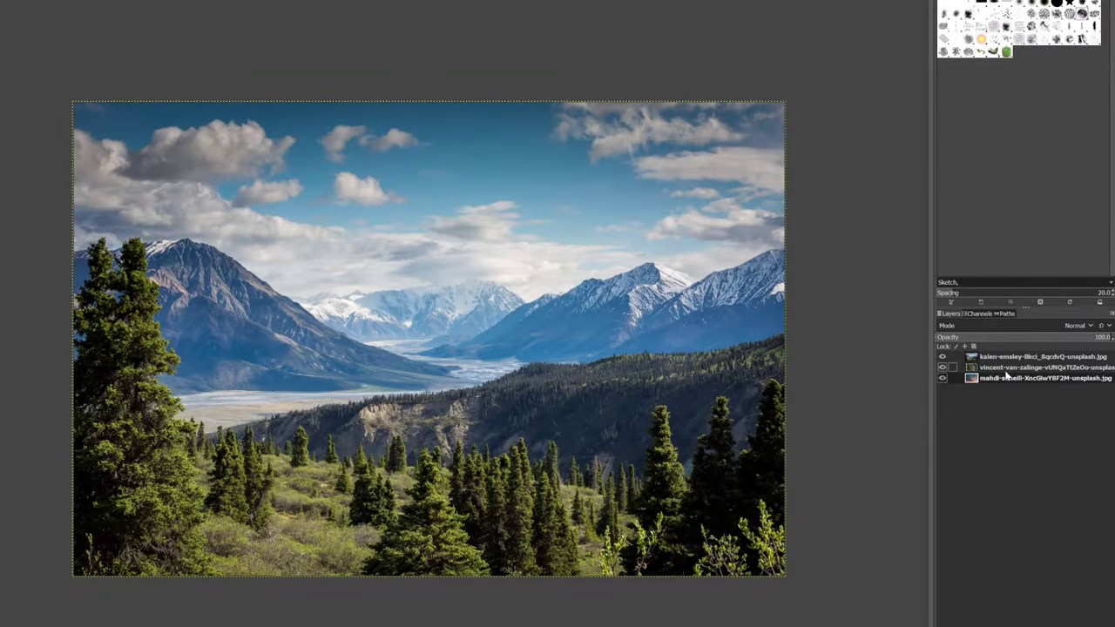
pyautogui.click(1004, 367)
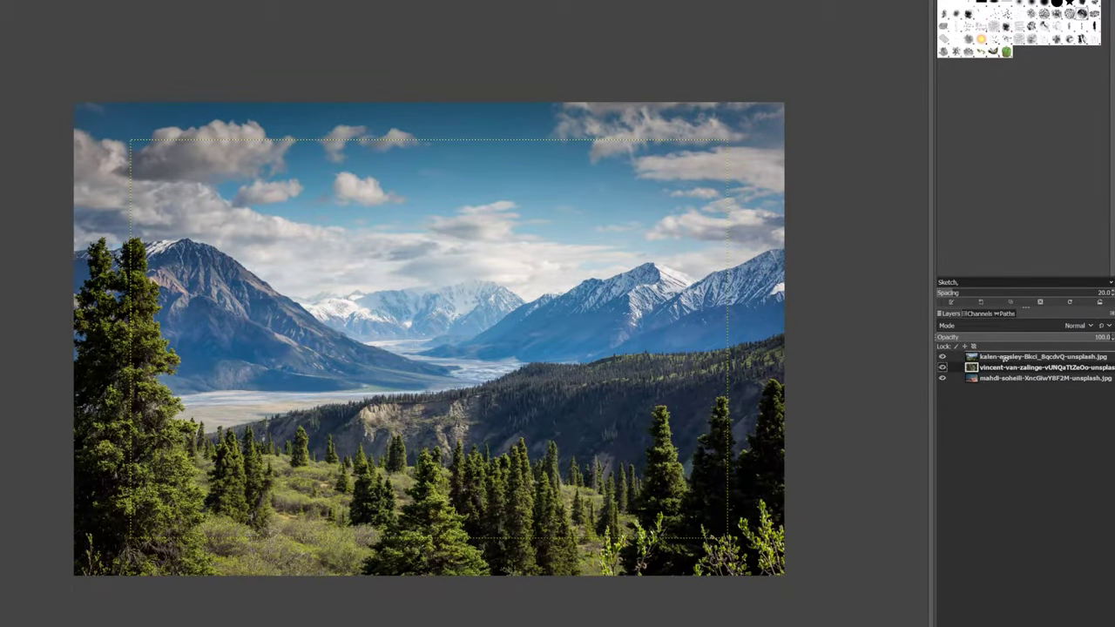
pyautogui.moveTo(1004, 358); pyautogui.dragTo(1002, 460)
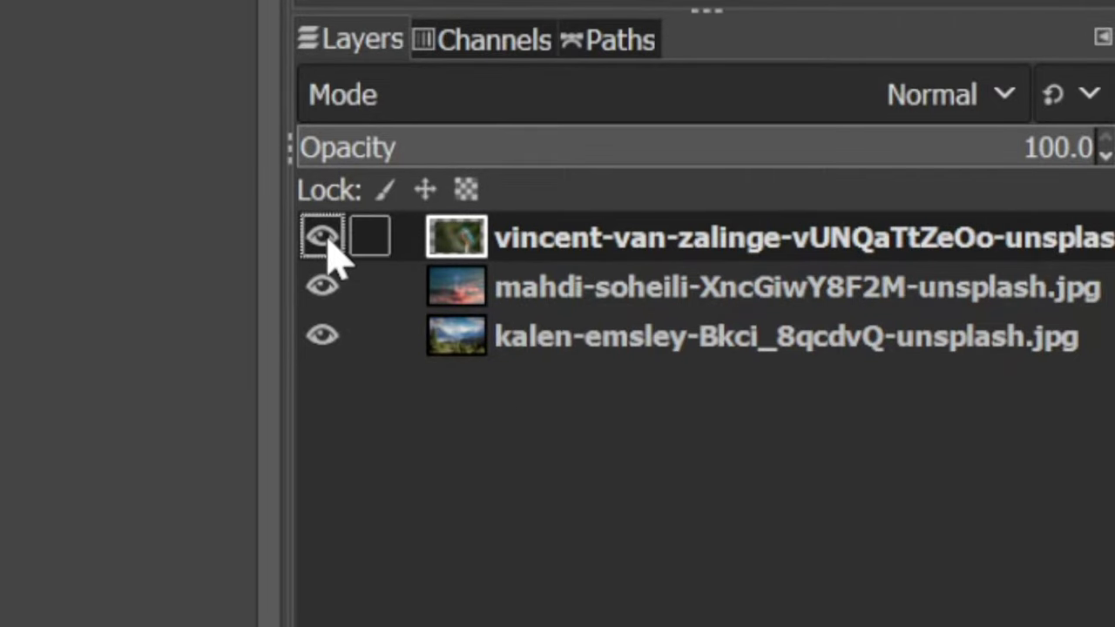
# Toggle the kingfisher layer's visibility on and off to compare it with the sky beneath.
pyautogui.click(322, 237)
pyautogui.click(324, 237)
pyautogui.click(322, 237)
pyautogui.click(322, 237)
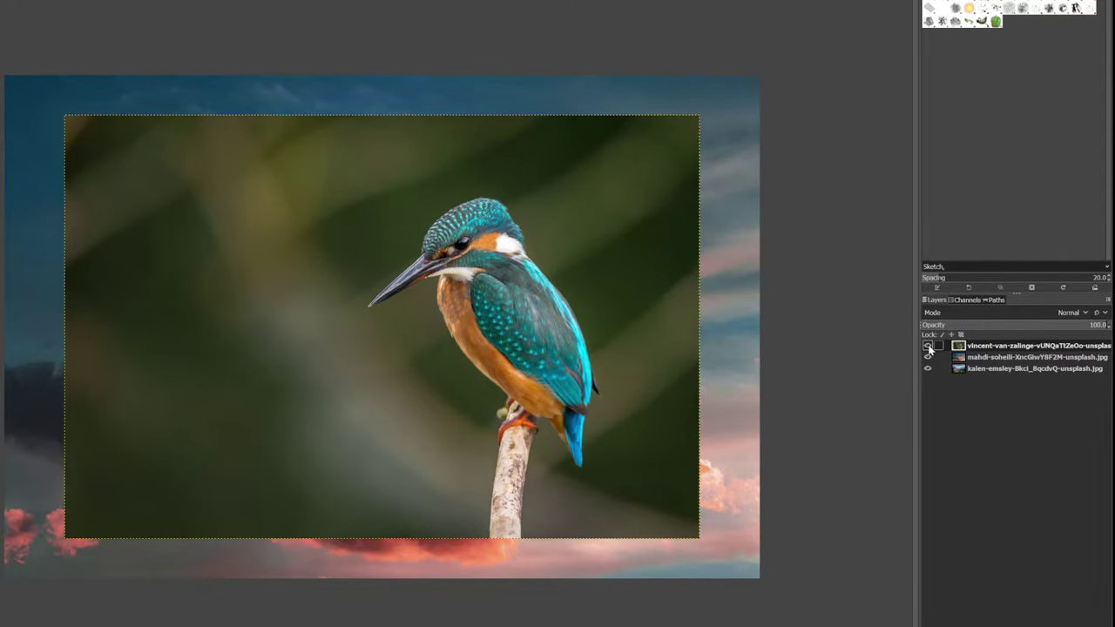
pyautogui.click(928, 346)
pyautogui.click(927, 346)
pyautogui.click(928, 346)
pyautogui.click(927, 346)
# Click through the mountain, sky and kingfisher layers, then hide the kingfisher and sky layers.
pyautogui.click(1021, 357)
pyautogui.click(1017, 369)
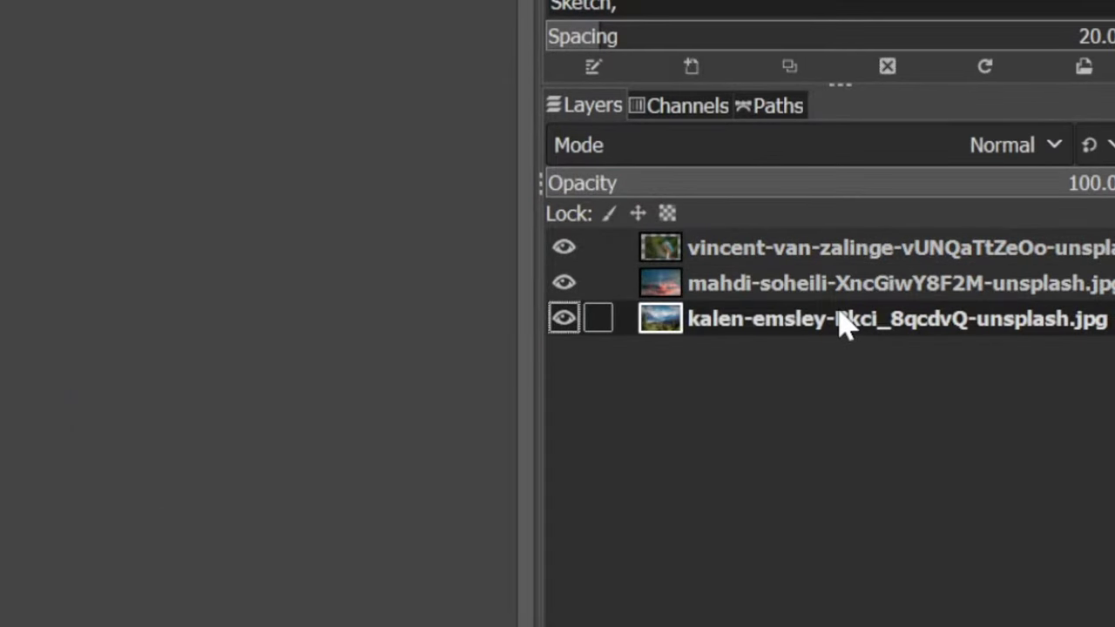
pyautogui.click(840, 283)
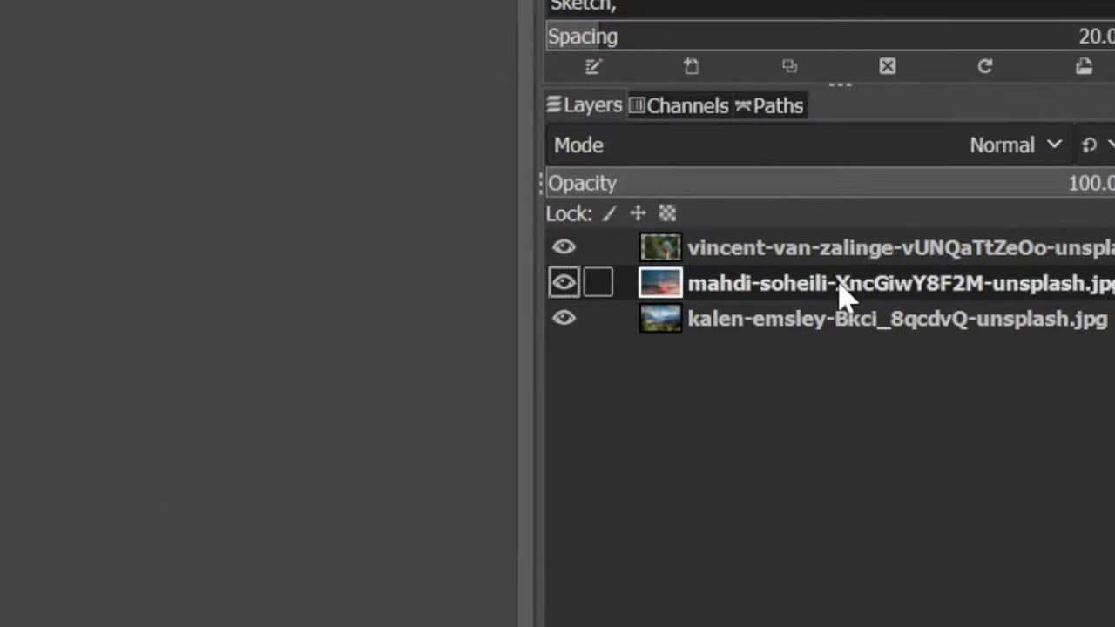
pyautogui.click(834, 255)
pyautogui.click(834, 287)
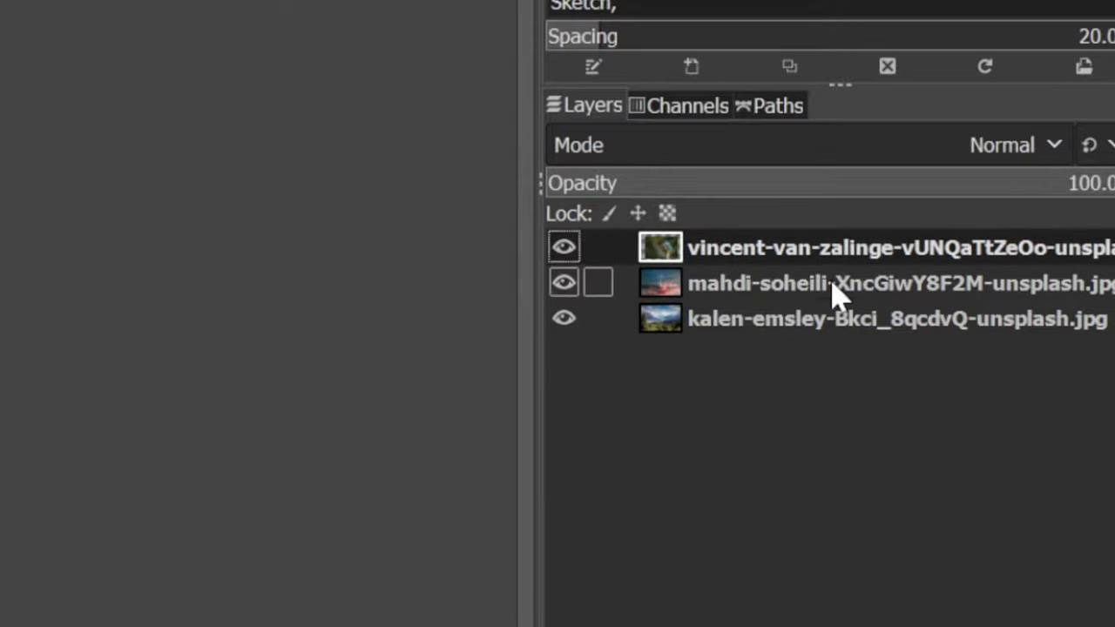
pyautogui.click(826, 322)
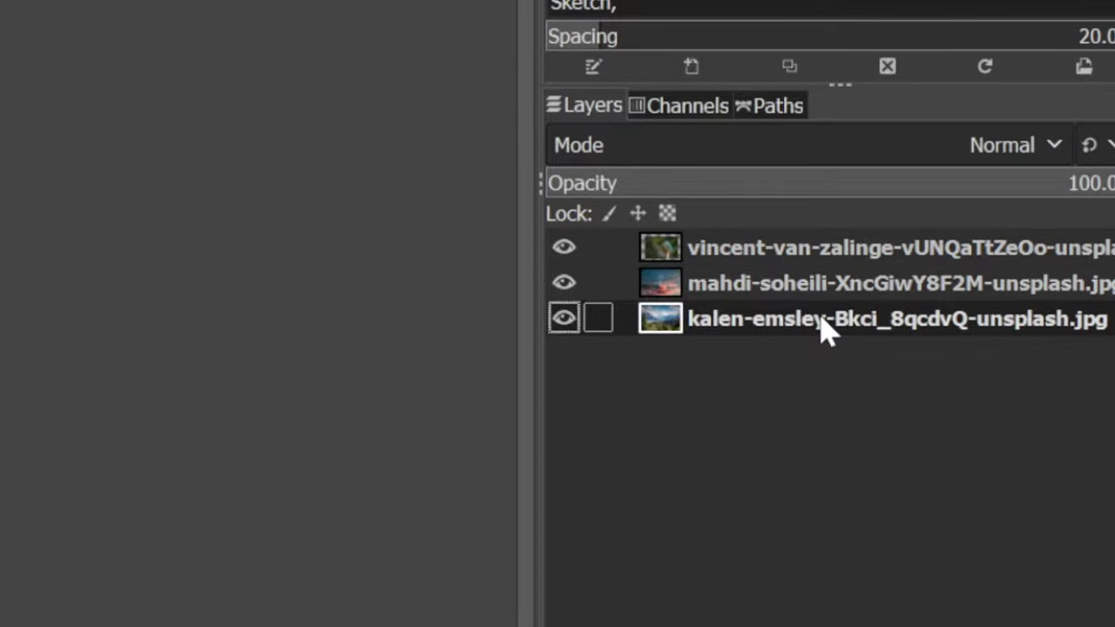
pyautogui.click(822, 291)
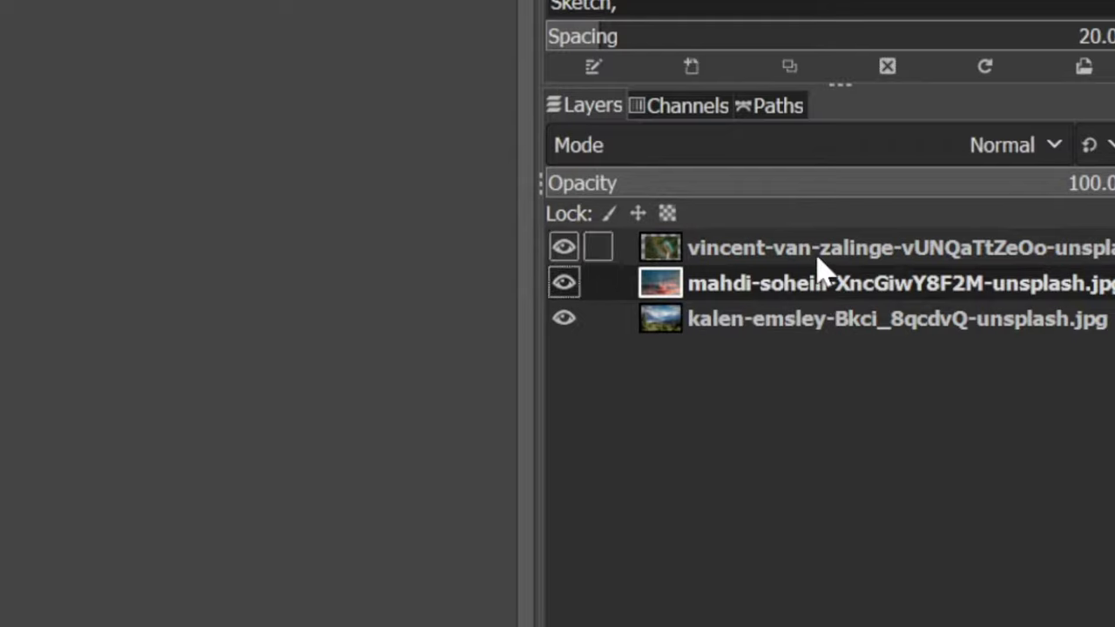
pyautogui.click(820, 255)
pyautogui.click(832, 294)
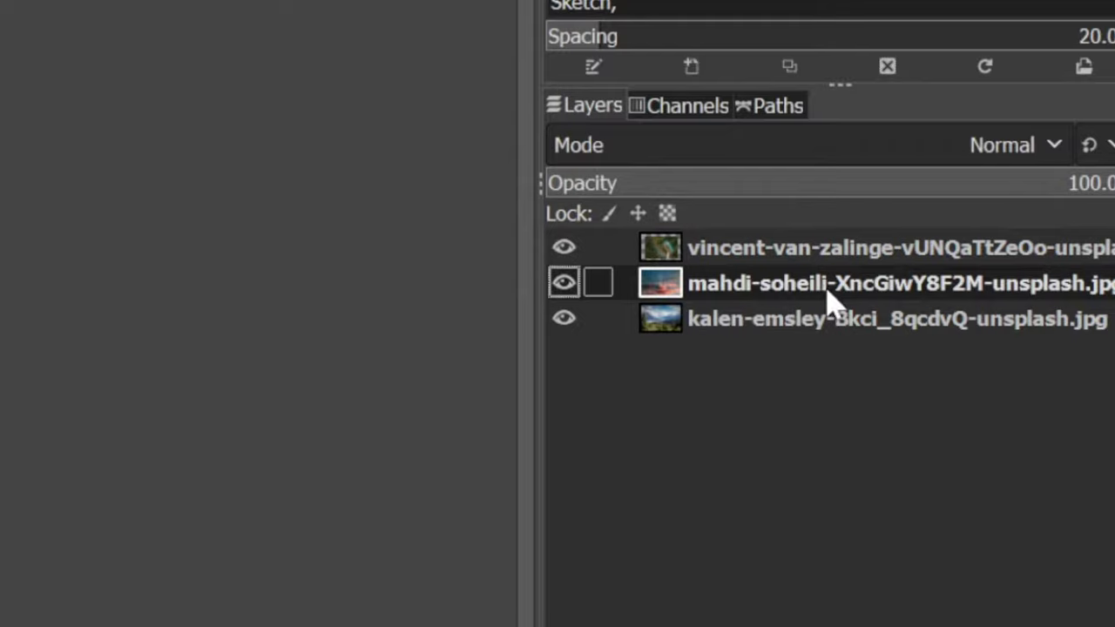
pyautogui.click(828, 316)
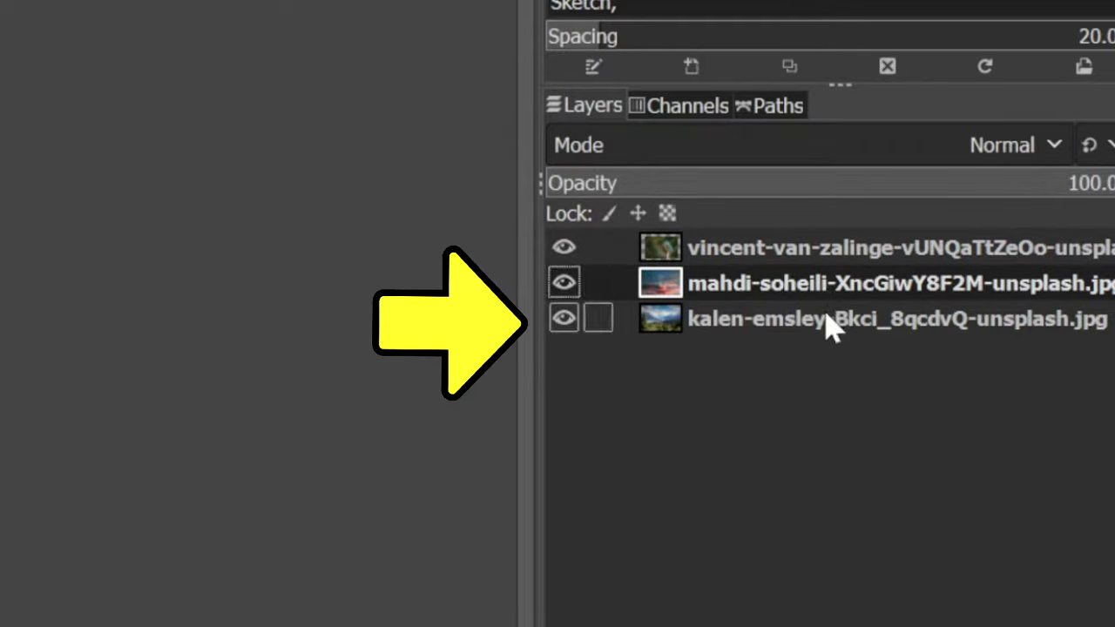
pyautogui.click(828, 320)
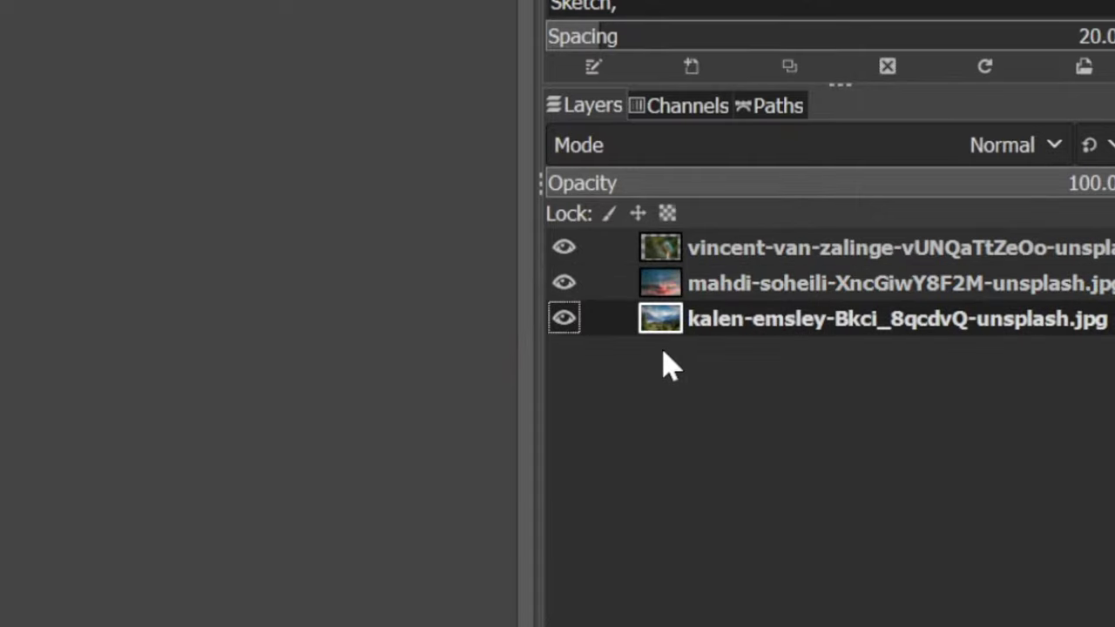
pyautogui.click(571, 248)
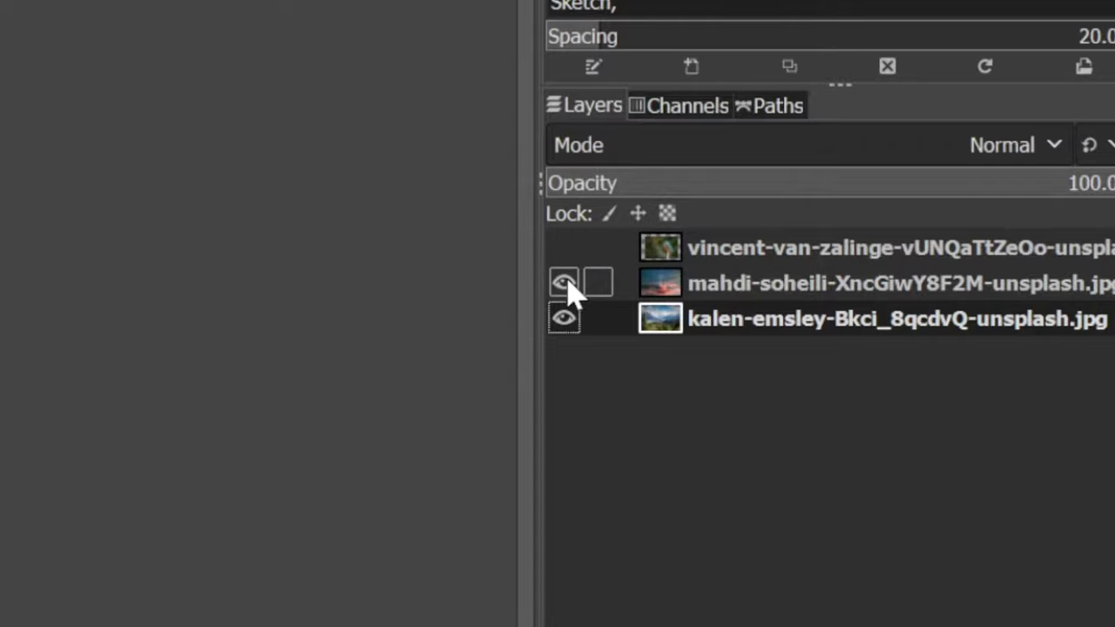
pyautogui.click(564, 284)
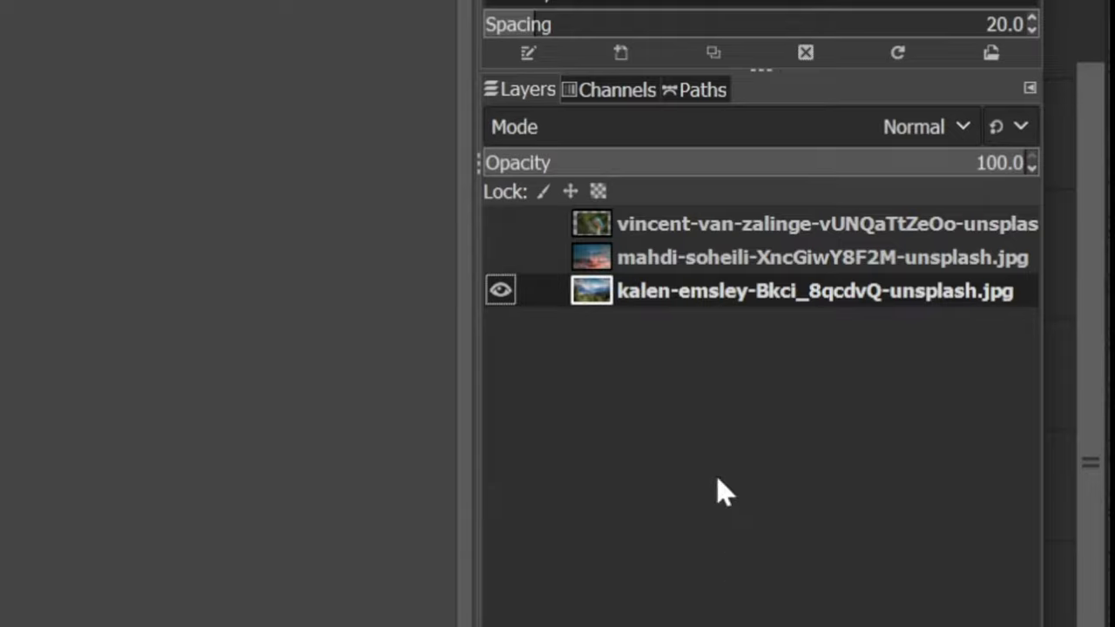
# Use File > Save to store the composition as the project file project 1.xcf.
pyautogui.rightClick(706, 303)
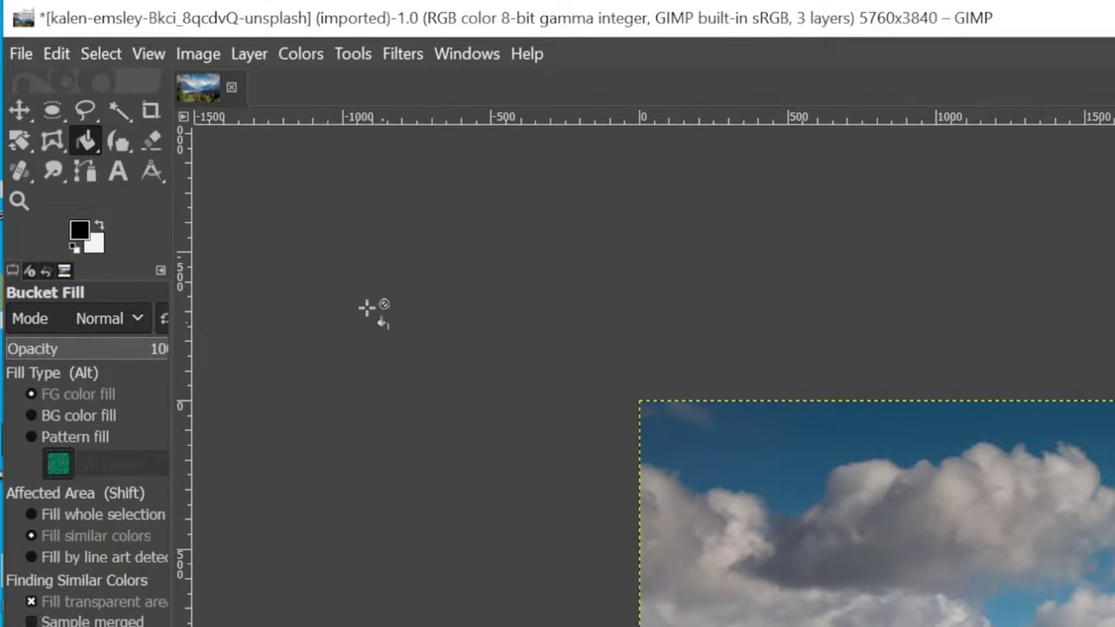
pyautogui.click(20, 54)
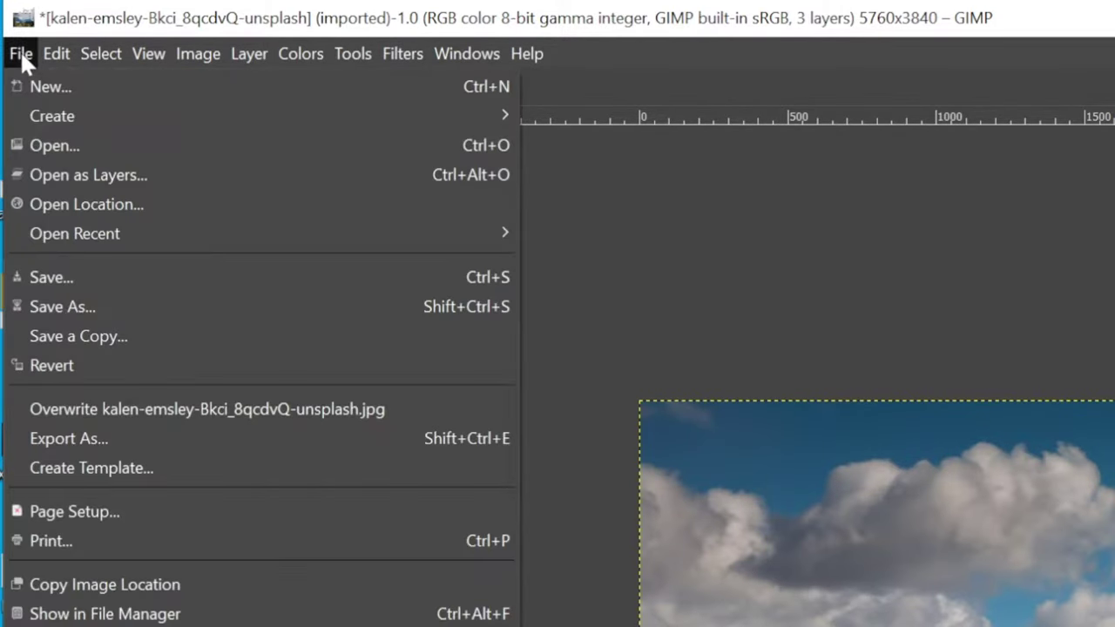
pyautogui.click(52, 277)
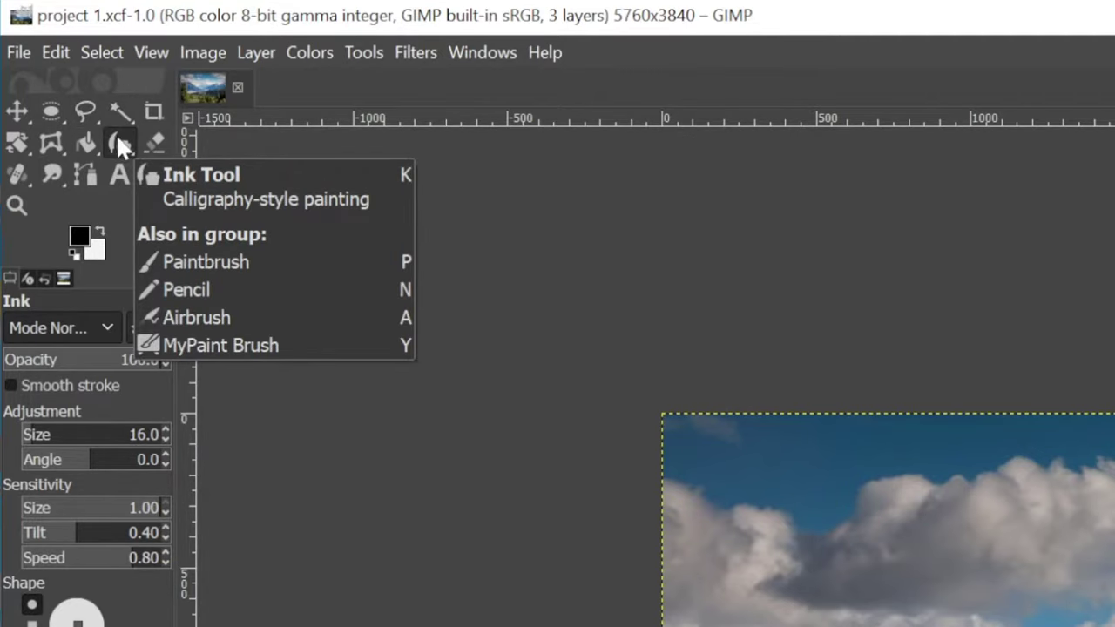
# Pick the Pencil tool from the Ink tool group's flyout.
pyautogui.rightClick(120, 146)
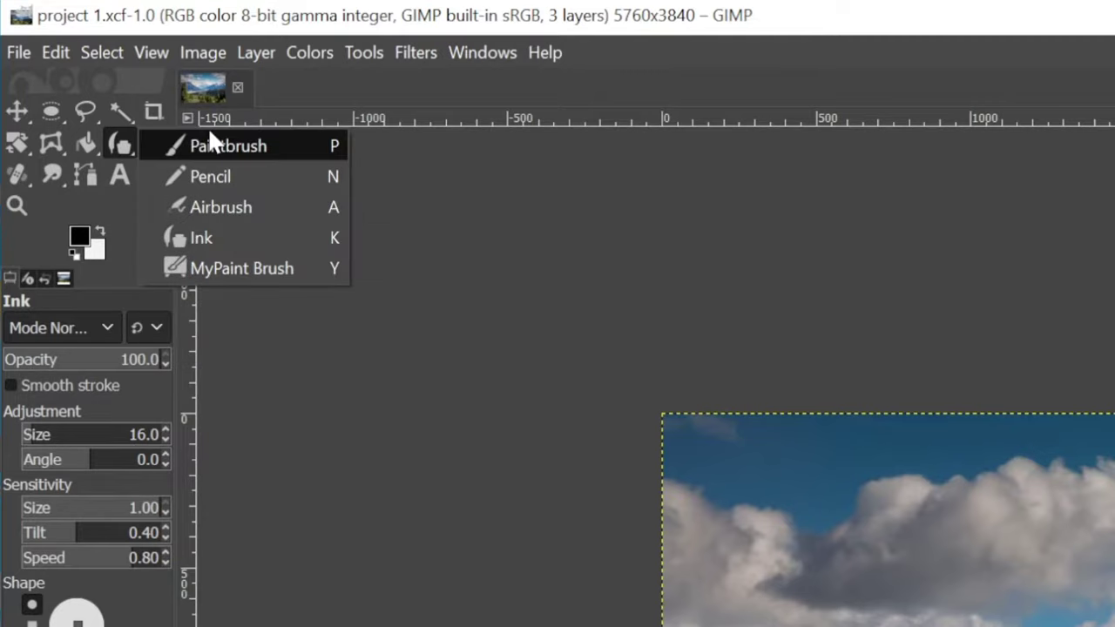
pyautogui.click(216, 176)
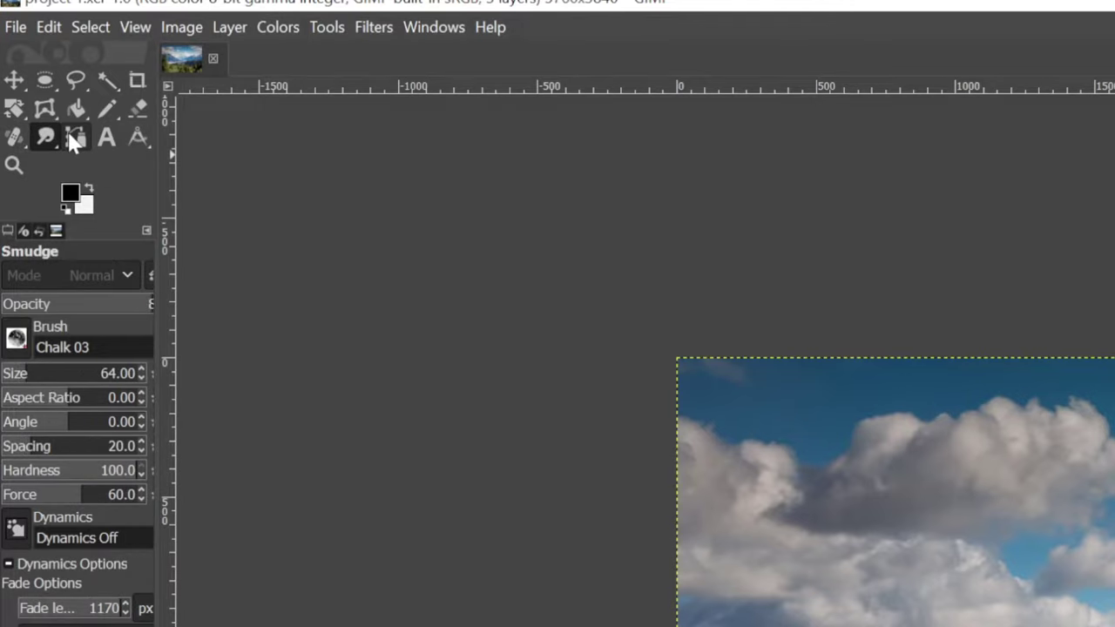
# Cycle through the Text, Pencil, Eraser, Fill, Cage, Rotate, Move and Ellipse tools, ending on Free Select.
pyautogui.click(73, 132)
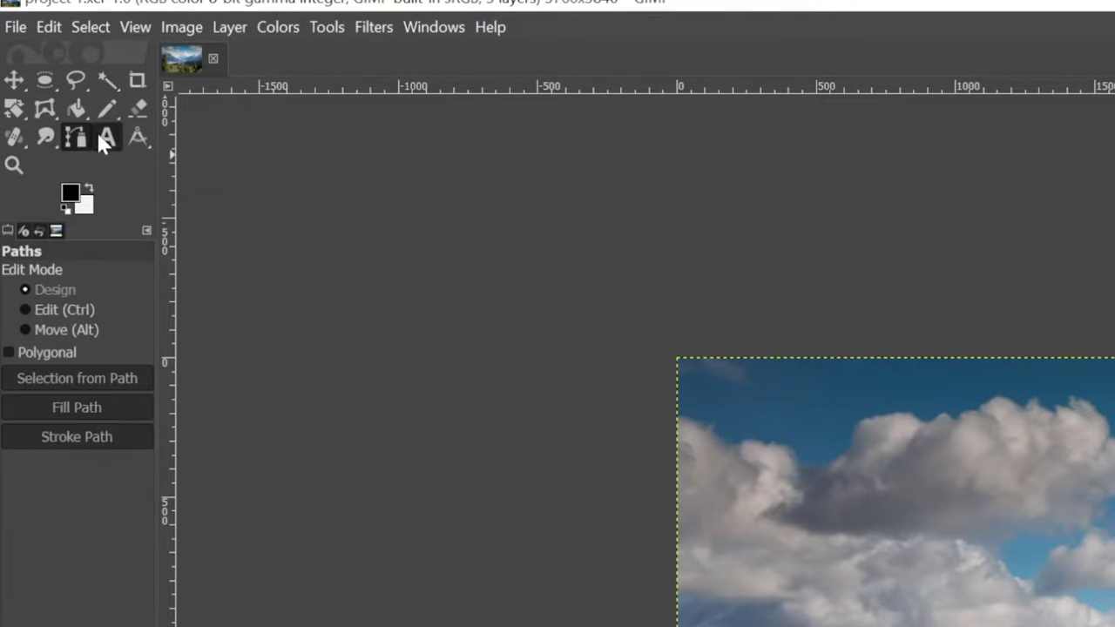
pyautogui.click(101, 140)
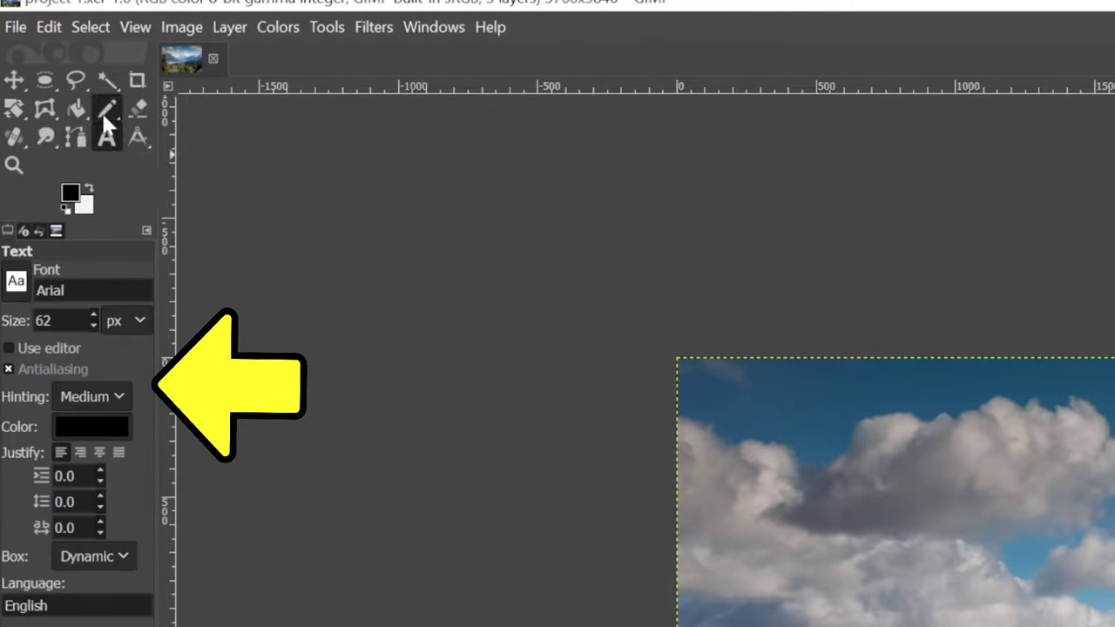
pyautogui.click(105, 112)
pyautogui.click(134, 104)
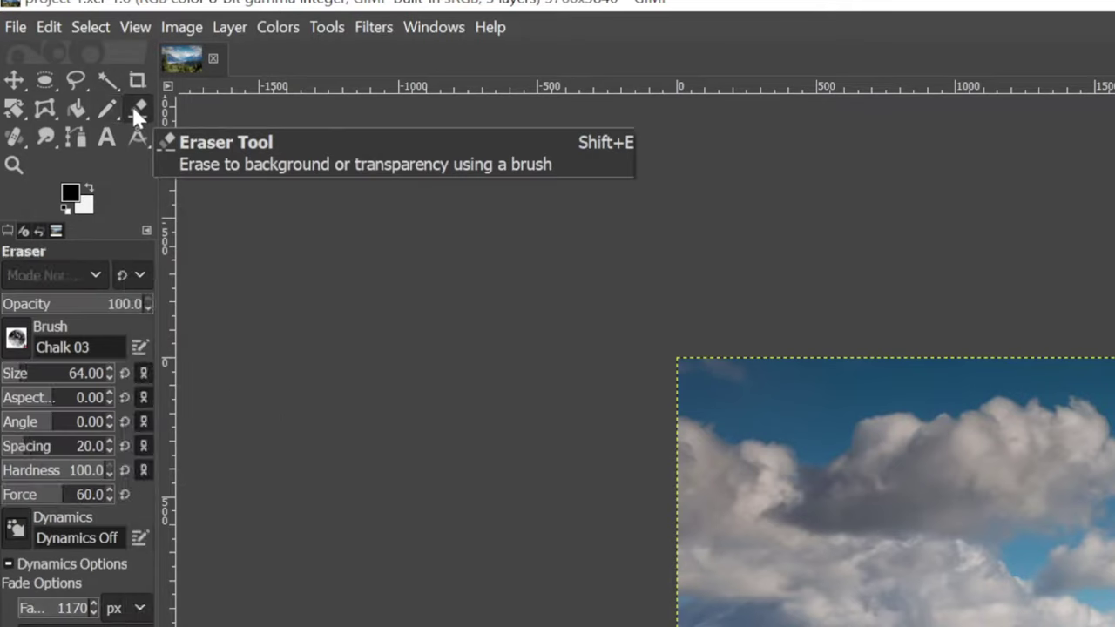
pyautogui.click(77, 111)
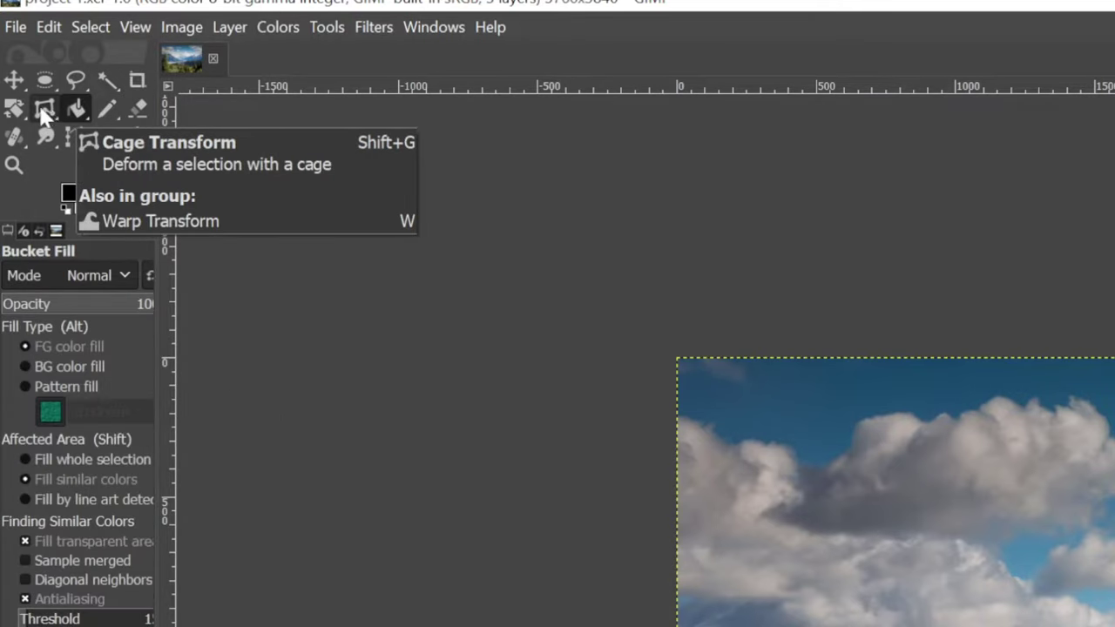
pyautogui.click(43, 111)
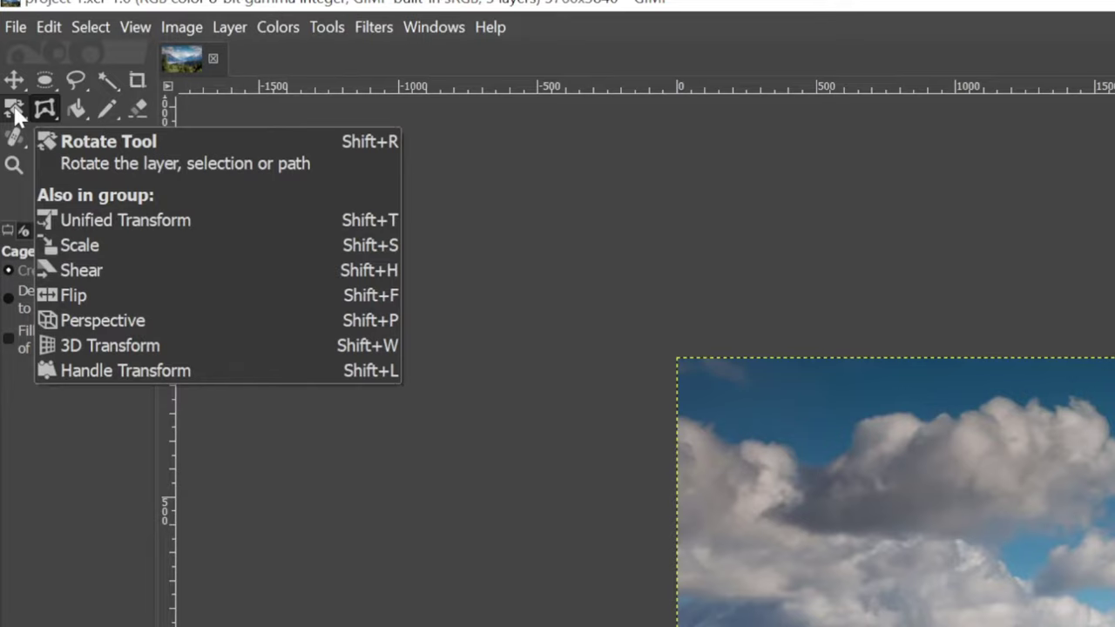
pyautogui.click(13, 111)
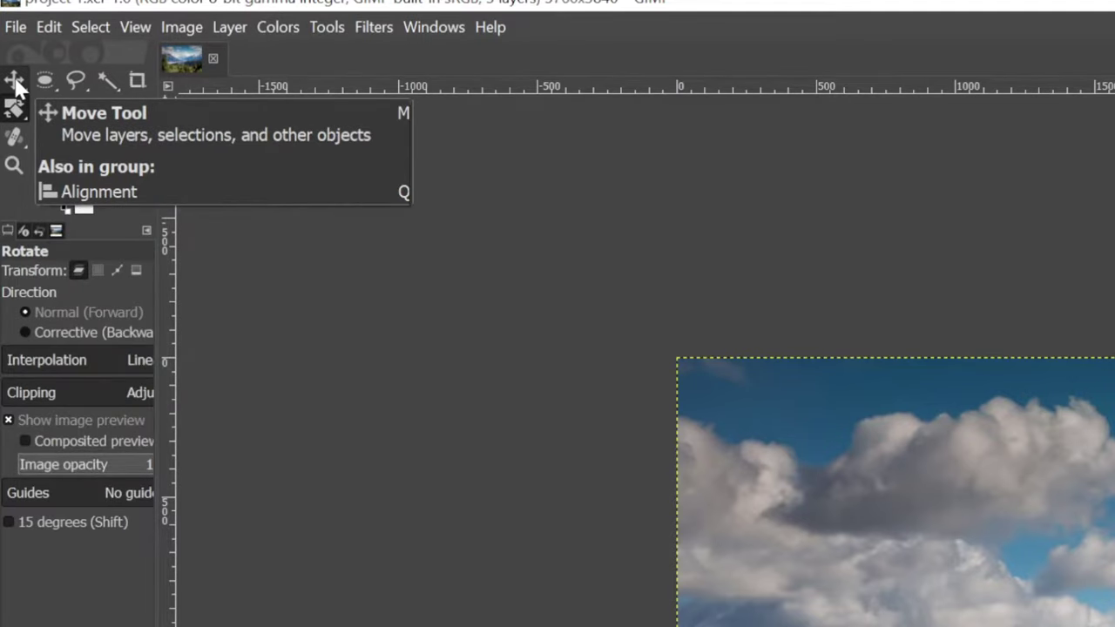
pyautogui.click(15, 80)
pyautogui.click(43, 80)
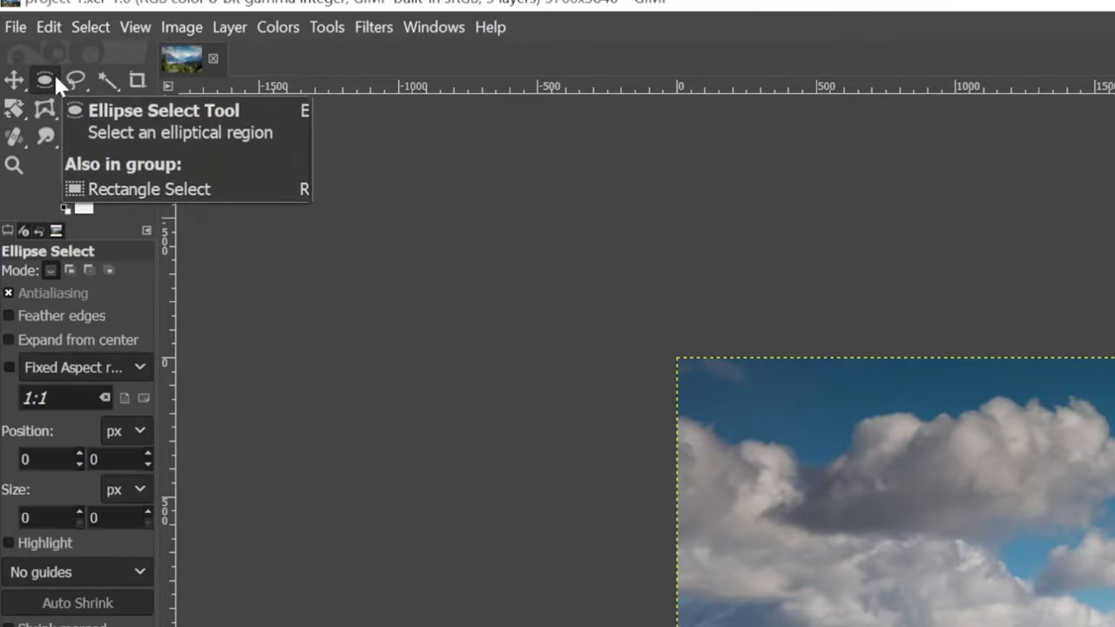
pyautogui.click(76, 80)
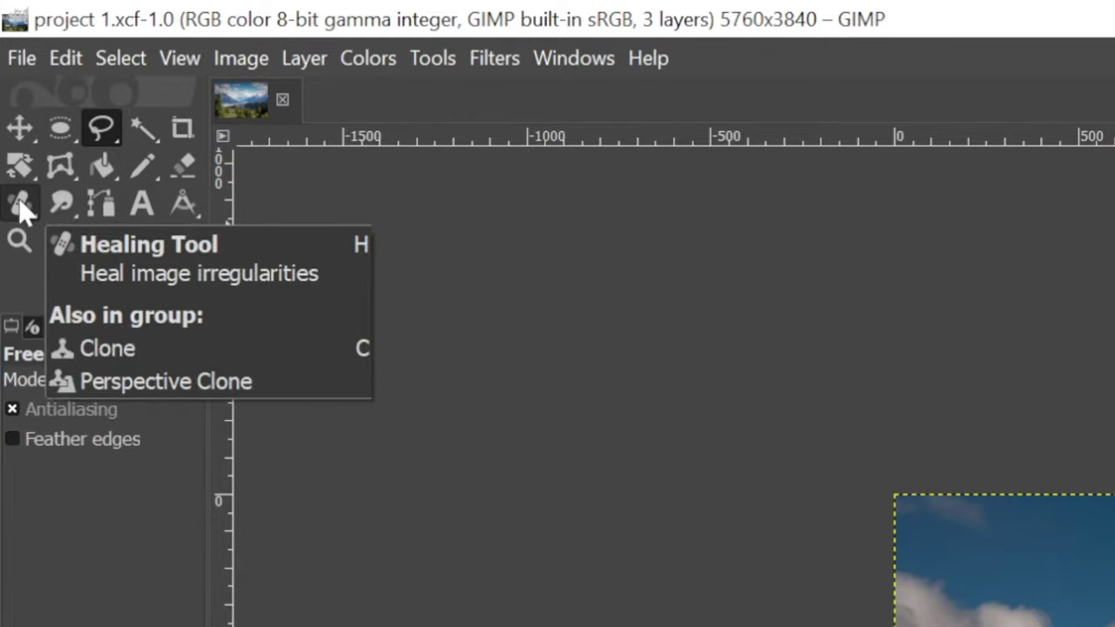
# Switch to the Clone tool and widen the tool options dock.
pyautogui.rightClick(20, 207)
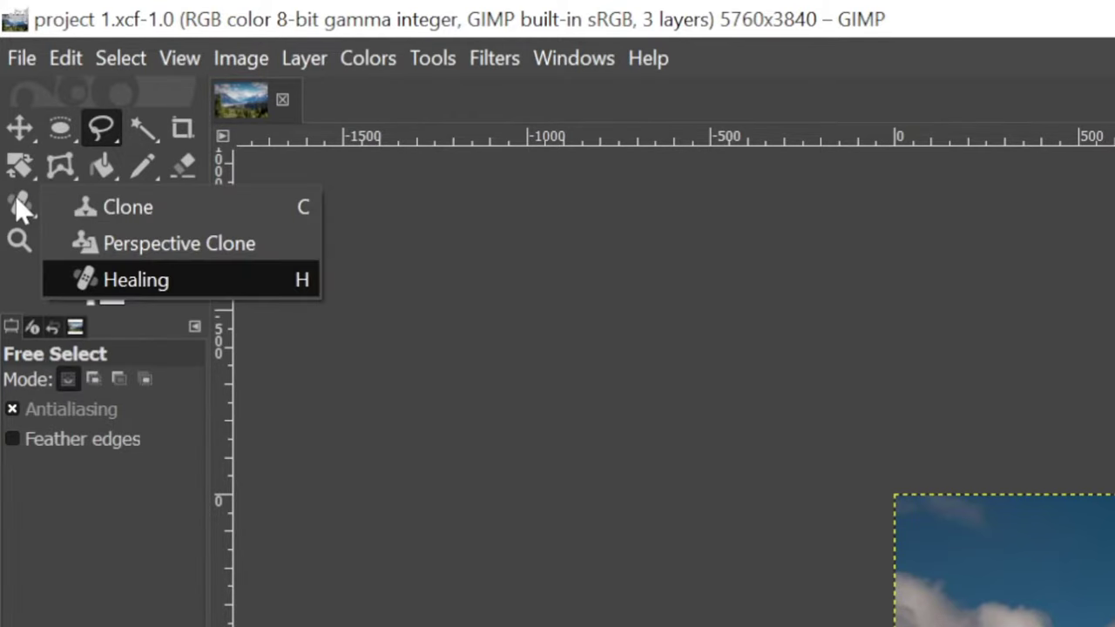
pyautogui.click(128, 207)
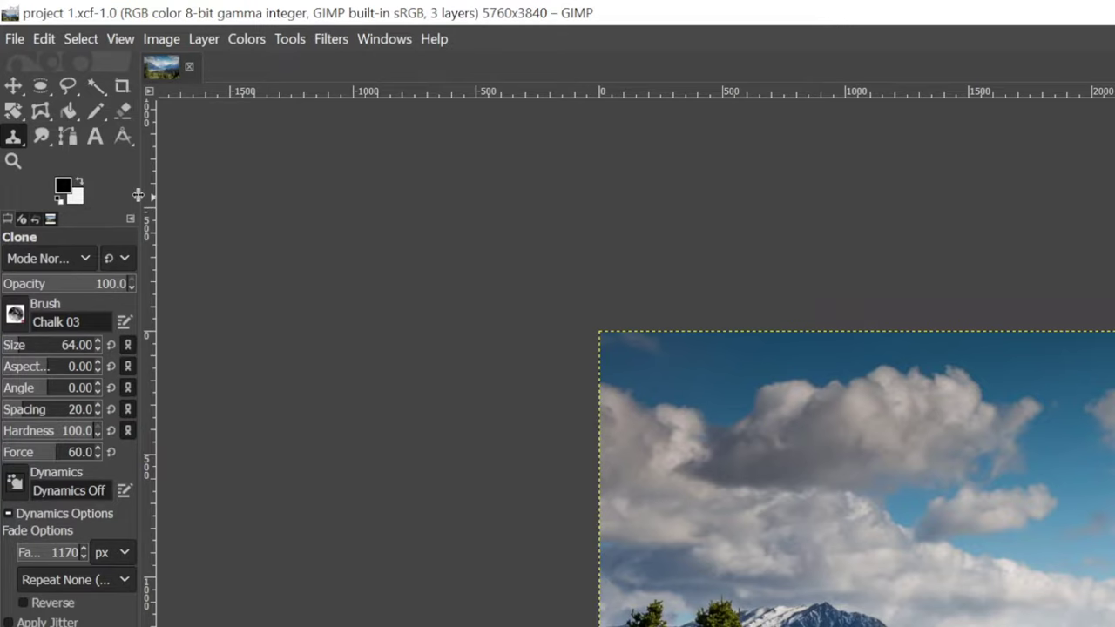
pyautogui.moveTo(137, 195); pyautogui.dragTo(201, 195)
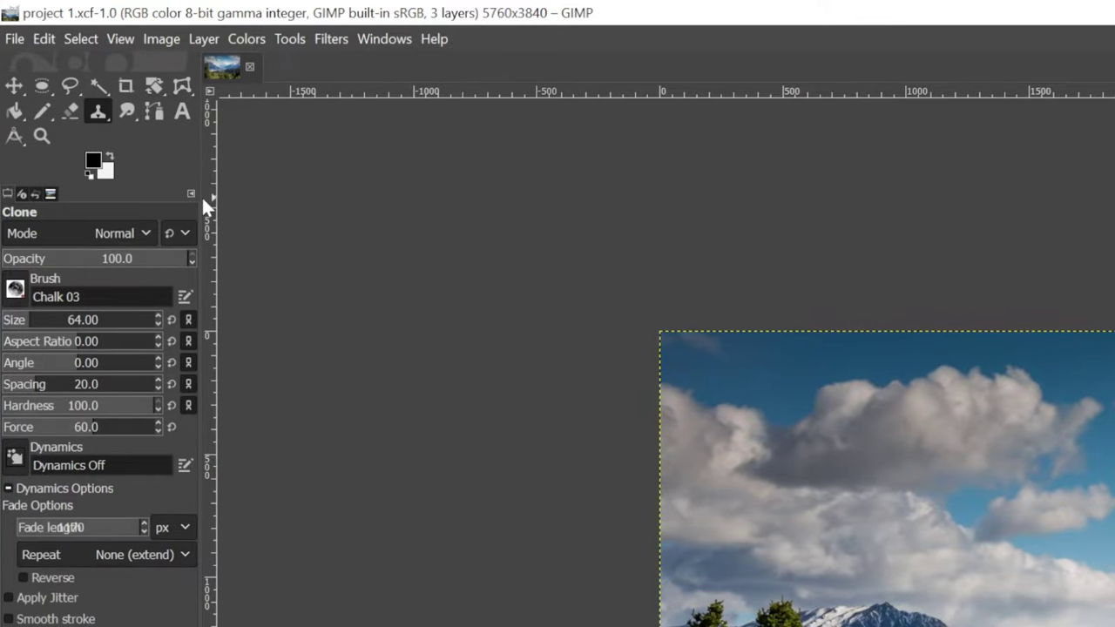
pyautogui.moveTo(201, 195); pyautogui.dragTo(220, 198)
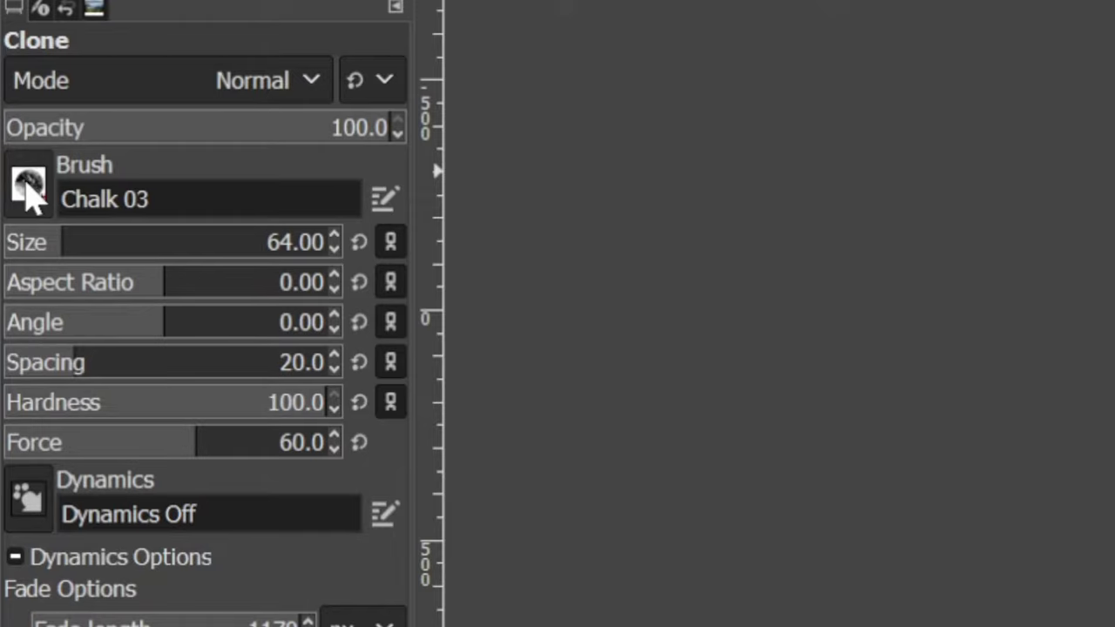
# Choose the 2. Hardness 100 brush and raise the clone Force to 68.
pyautogui.click(29, 187)
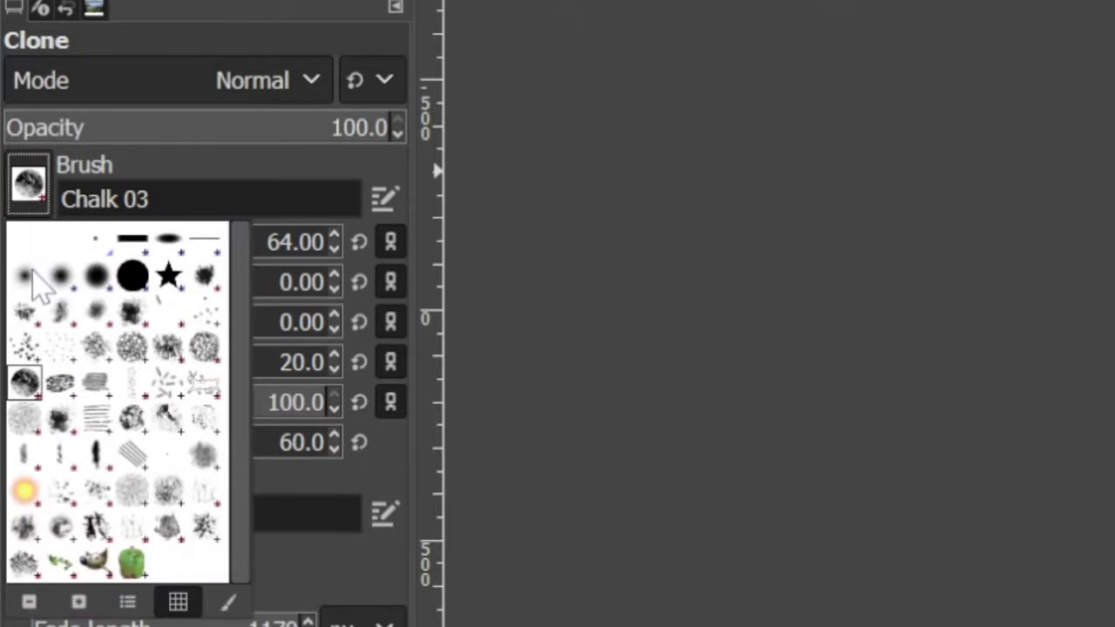
pyautogui.click(134, 279)
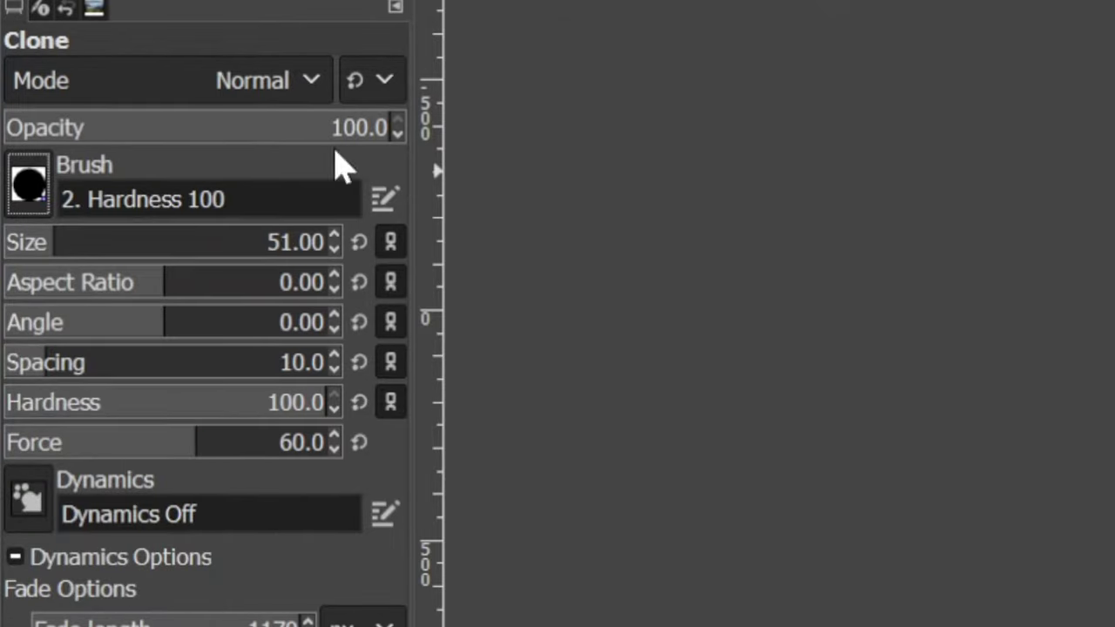
pyautogui.moveTo(196, 440); pyautogui.dragTo(727, 447)
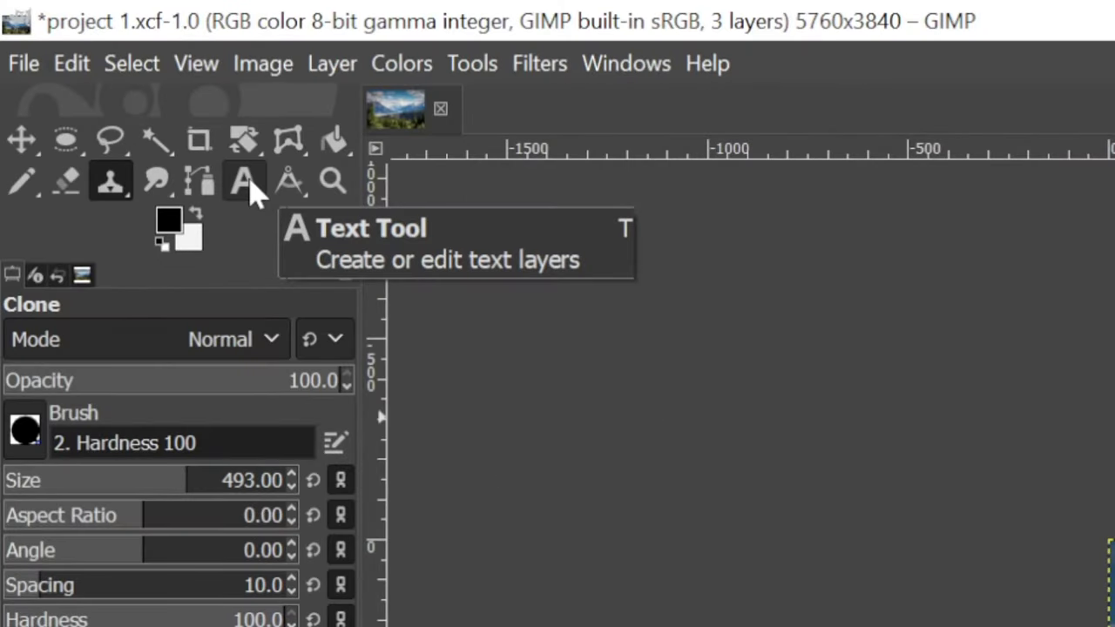
# Draw a wide text box over the sky, type 'Kluane National Park', then select the line.
pyautogui.click(244, 182)
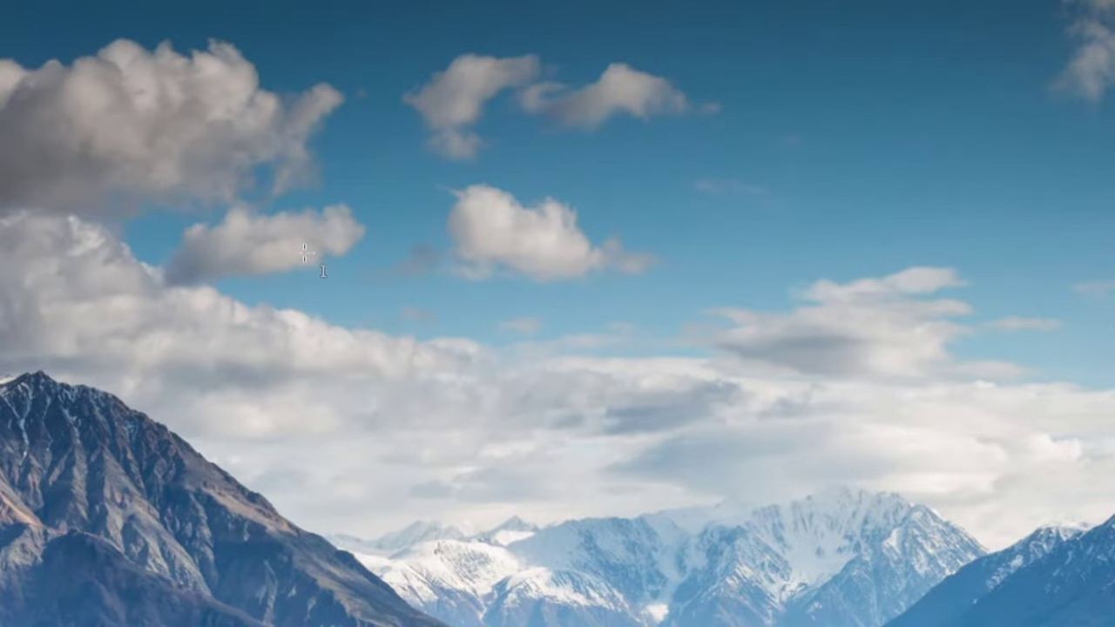
pyautogui.click(305, 254)
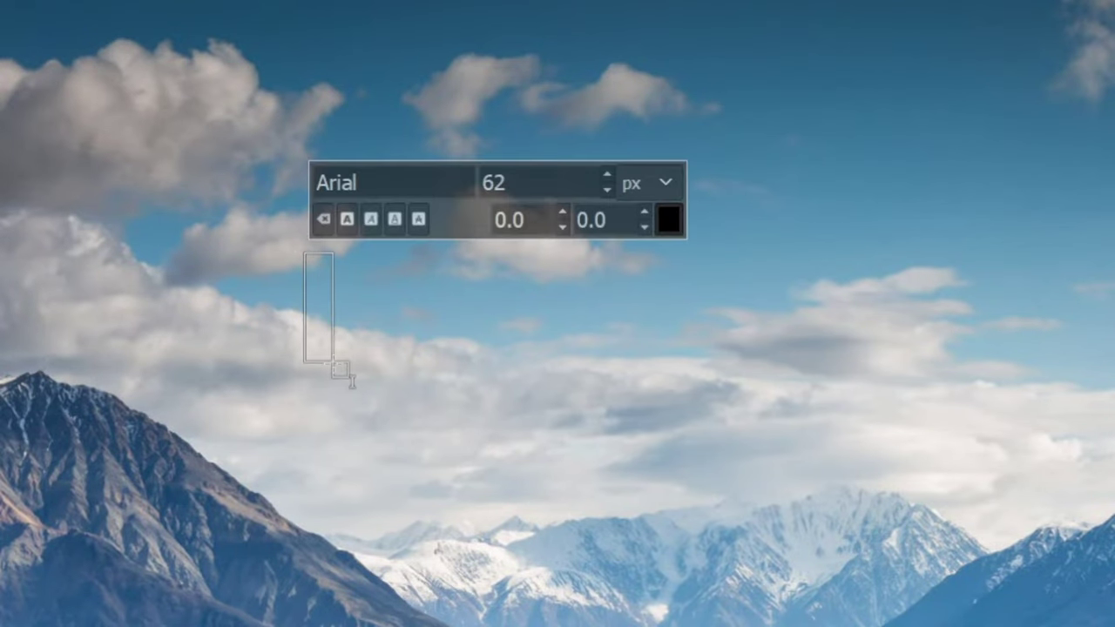
pyautogui.moveTo(351, 380); pyautogui.dragTo(978, 403)
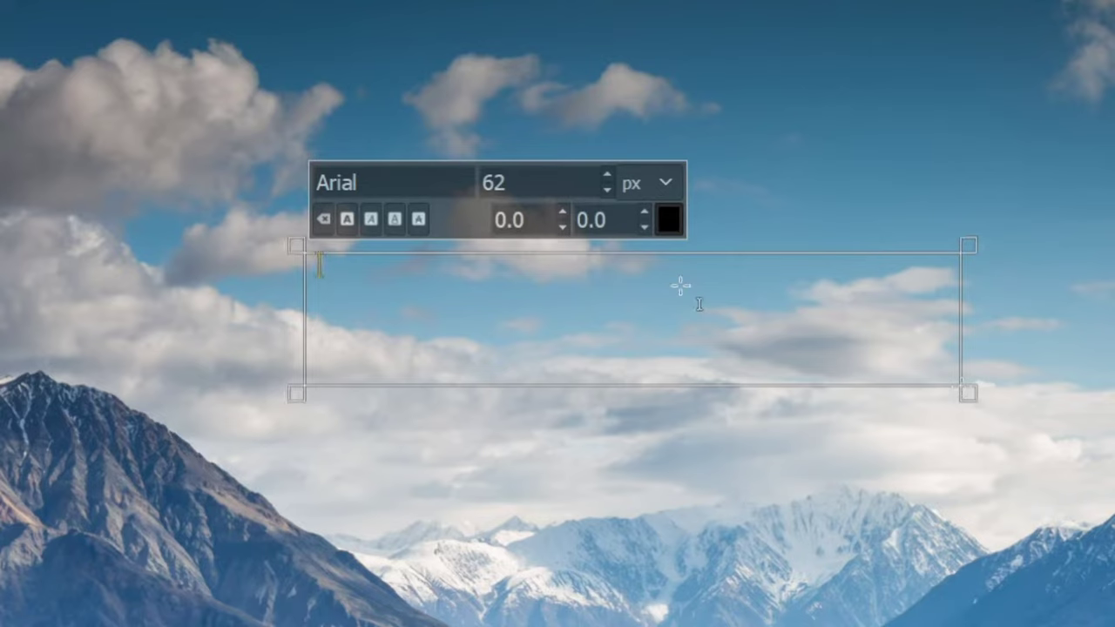
pyautogui.write('Kluana')
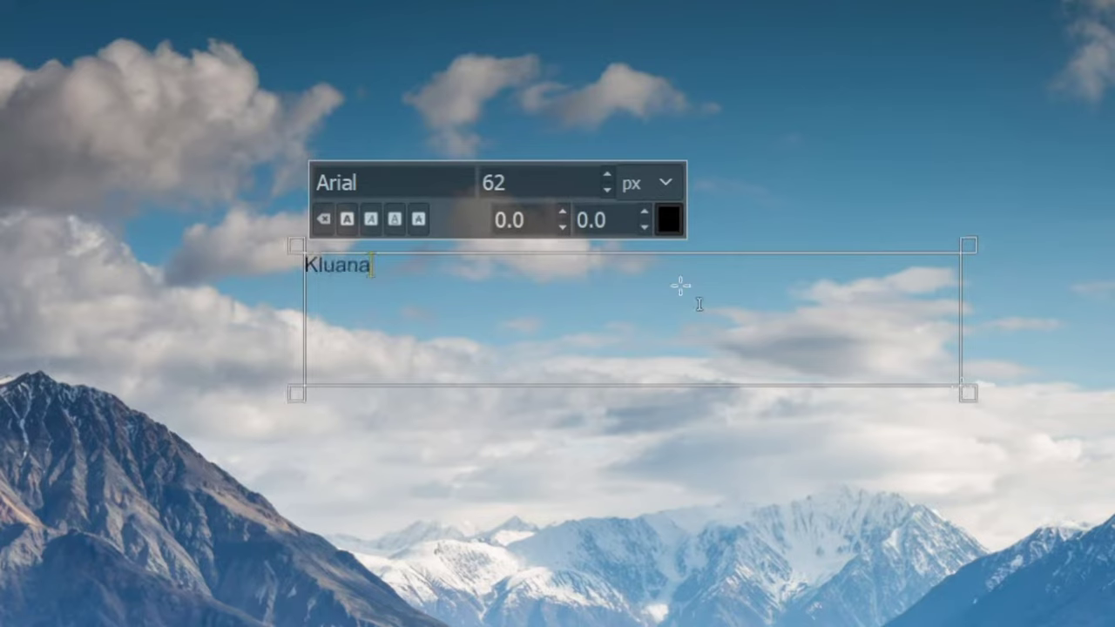
pyautogui.press('BackSpace')
pyautogui.write('e National ')
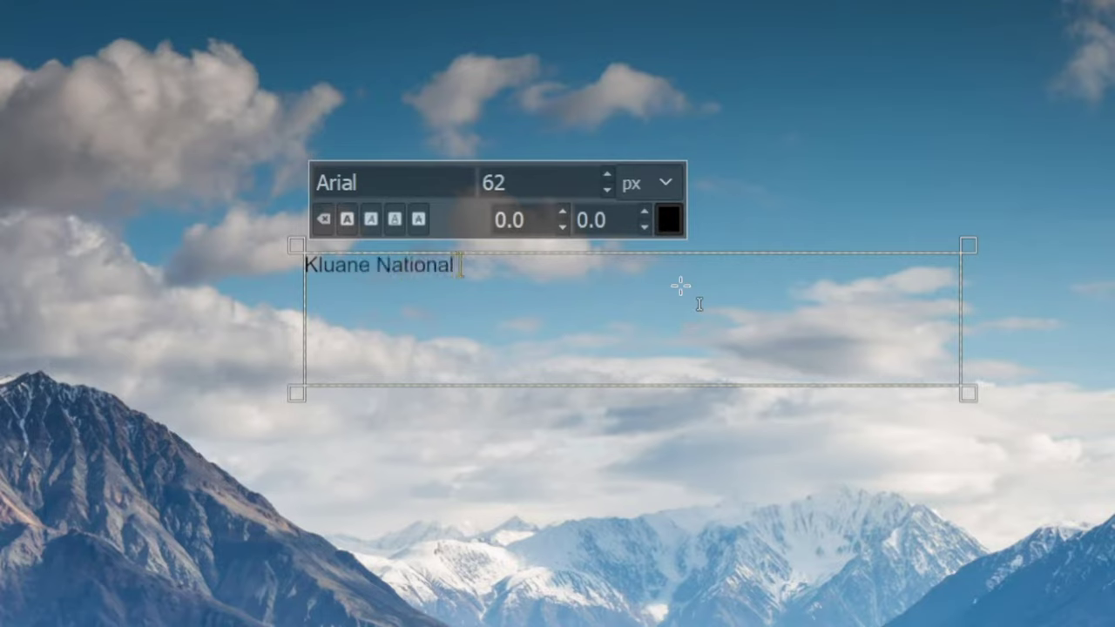
pyautogui.write('Park')
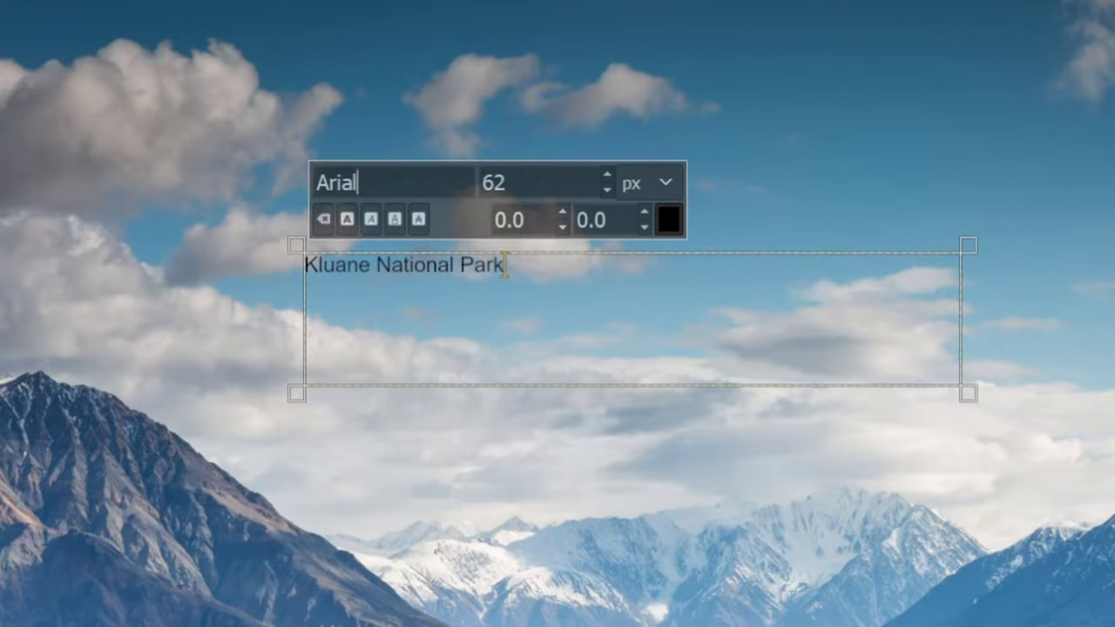
pyautogui.moveTo(547, 272); pyautogui.dragTo(276, 284)
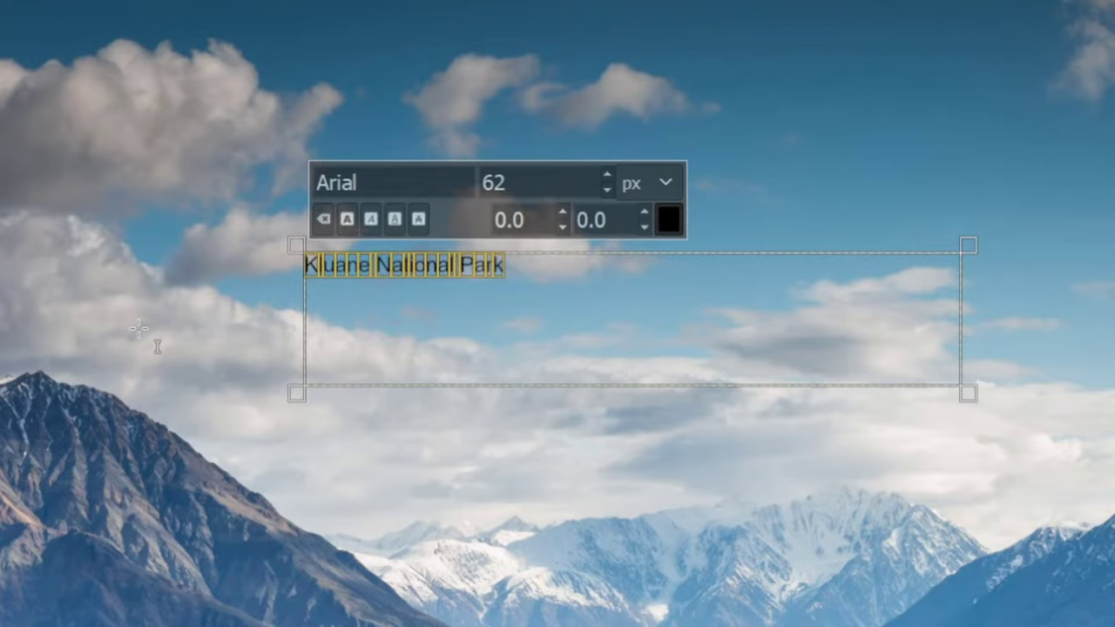
# Enlarge the Kluane National Park text to 297 px and widen its box to fit one line.
pyautogui.doubleClick(608, 175)
pyautogui.scroll(7, 609, 173)
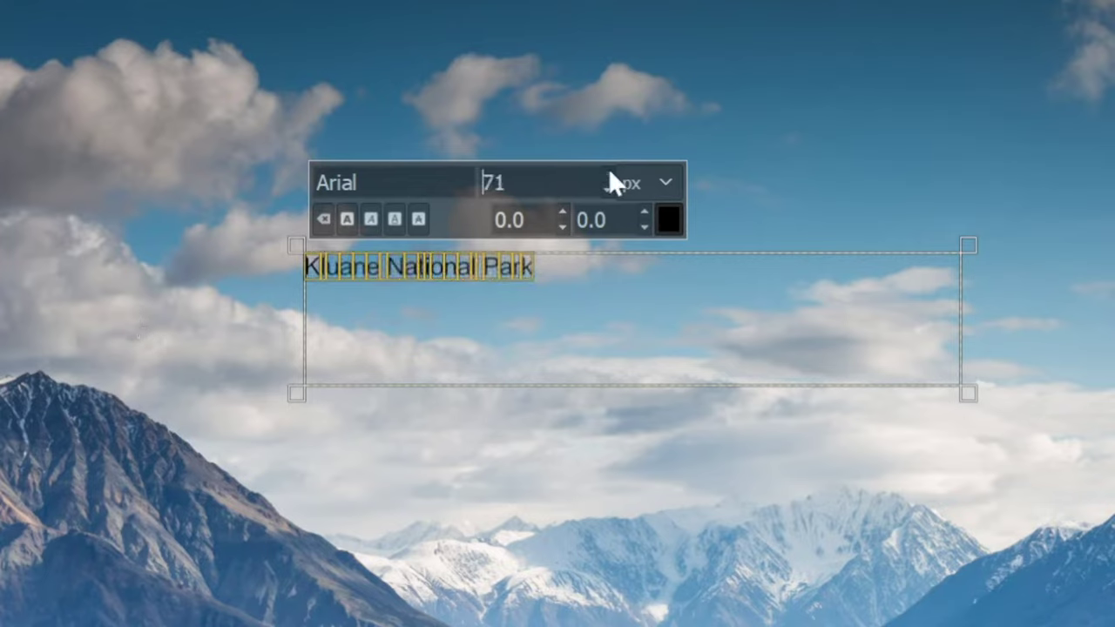
pyautogui.click(608, 168)
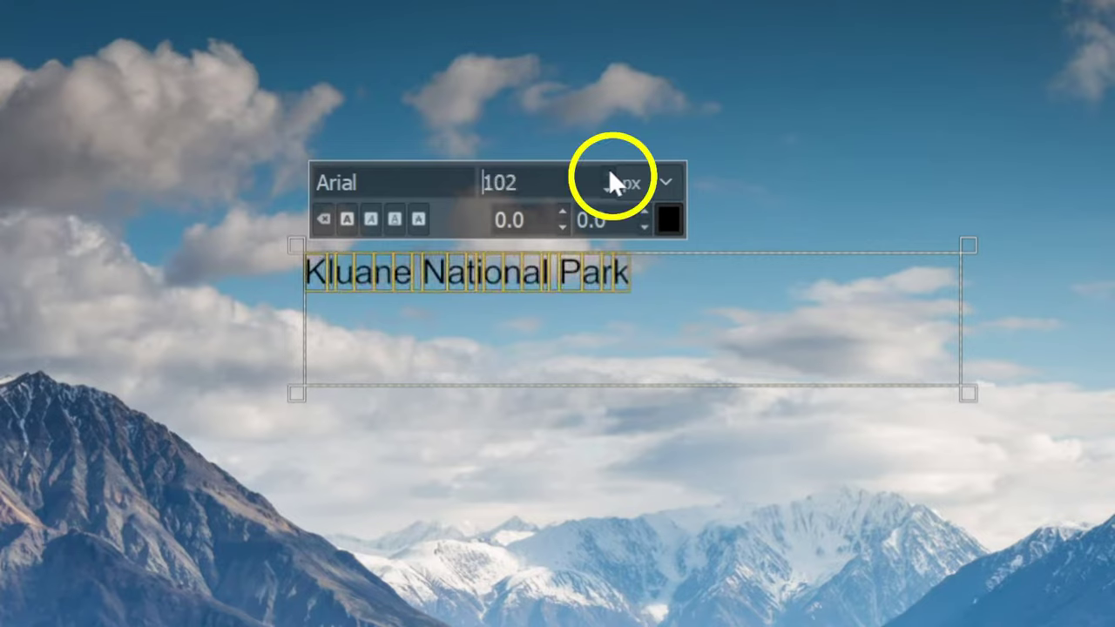
pyautogui.moveTo(608, 168); pyautogui.dragTo(609, 183)
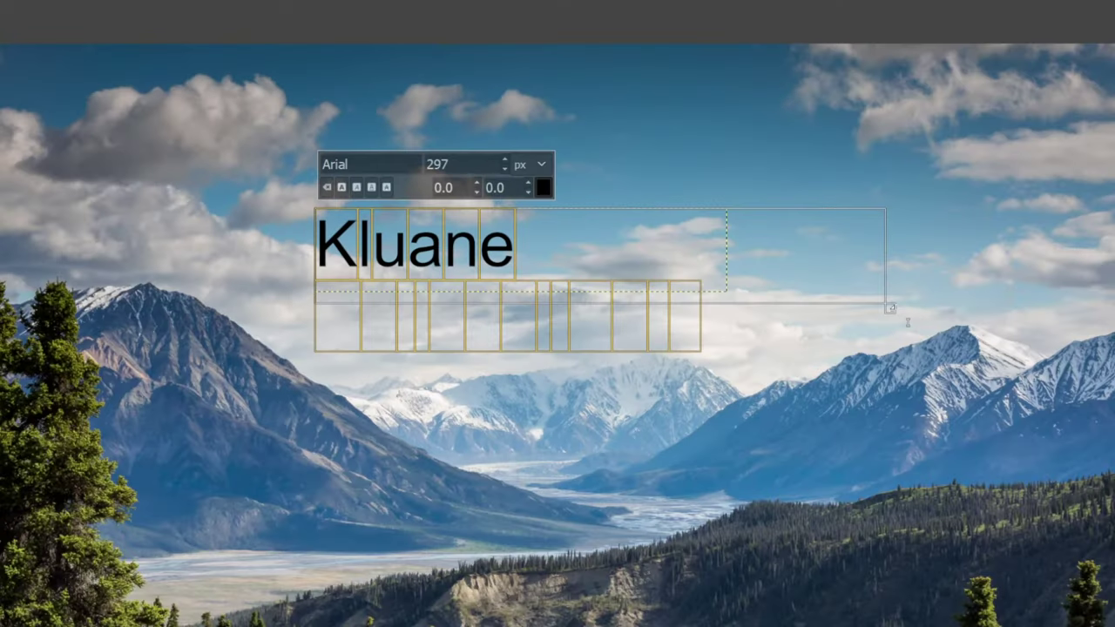
pyautogui.moveTo(896, 311); pyautogui.dragTo(993, 321)
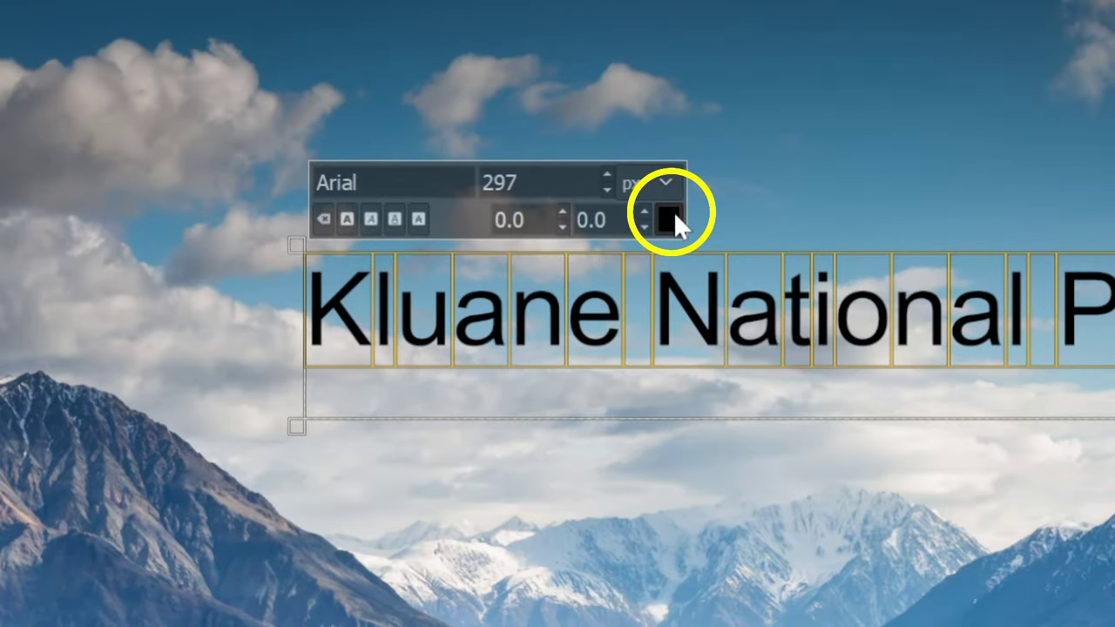
# Change the title text colour to yellow.
pyautogui.click(667, 218)
pyautogui.click(731, 387)
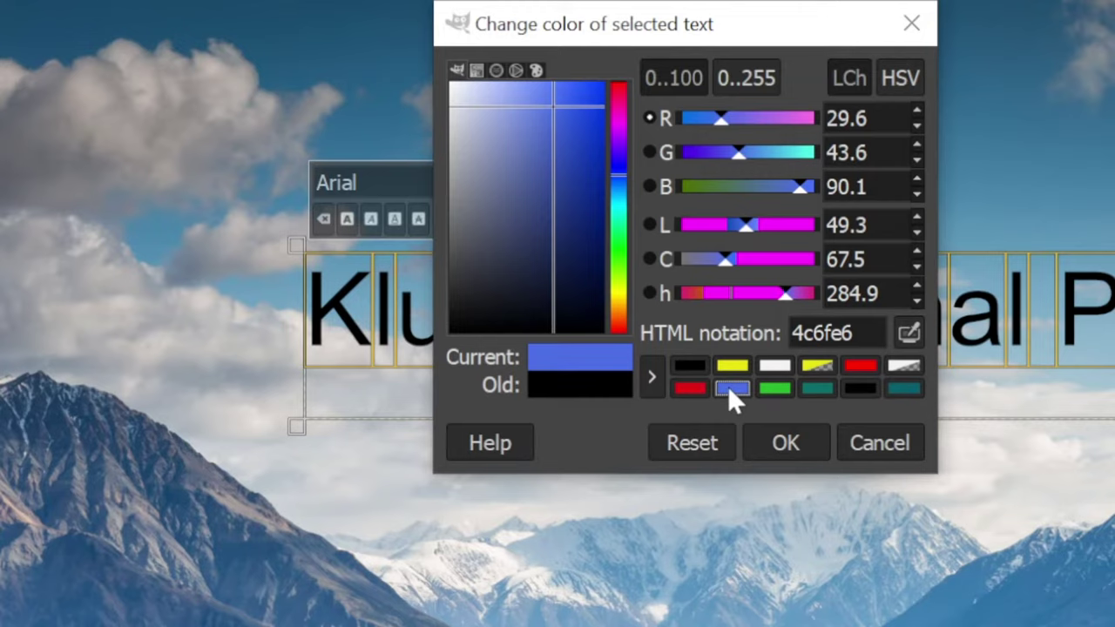
pyautogui.click(676, 389)
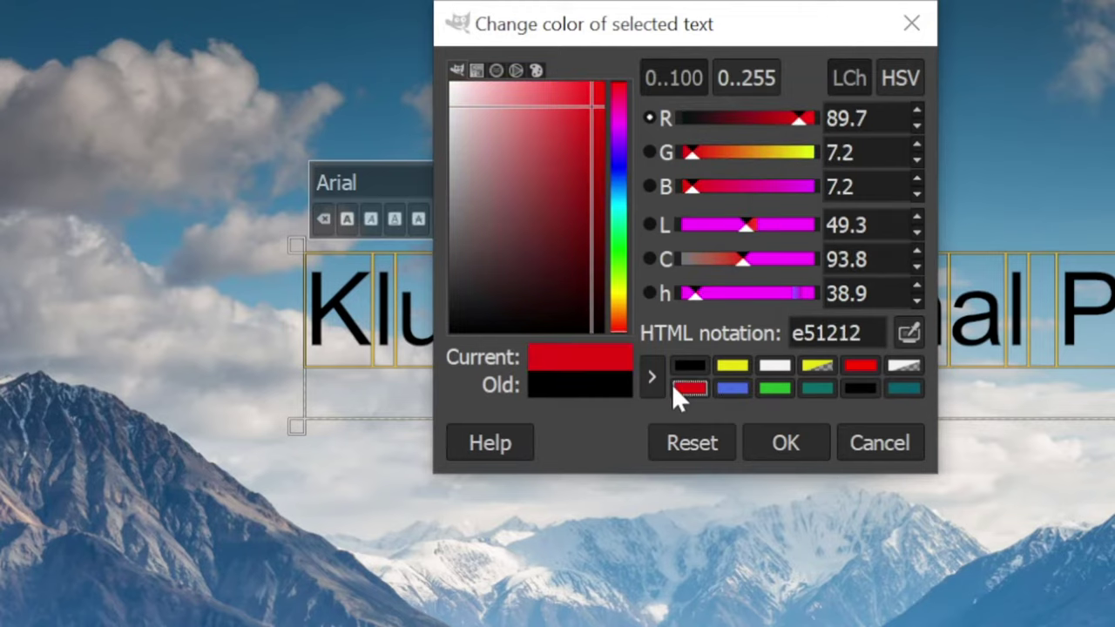
pyautogui.click(729, 367)
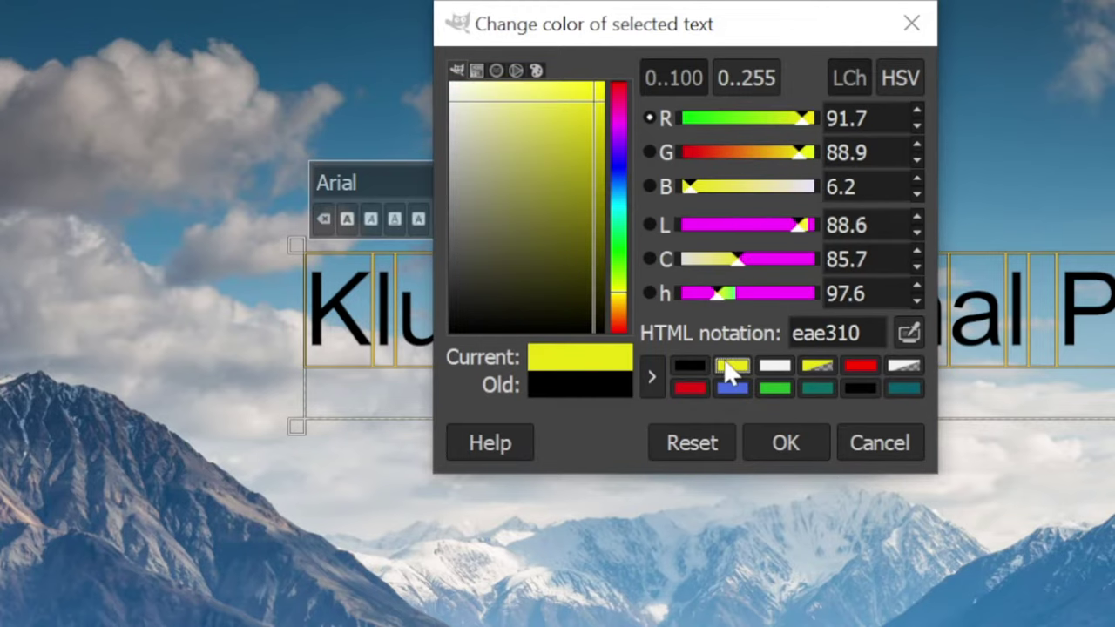
pyautogui.click(786, 440)
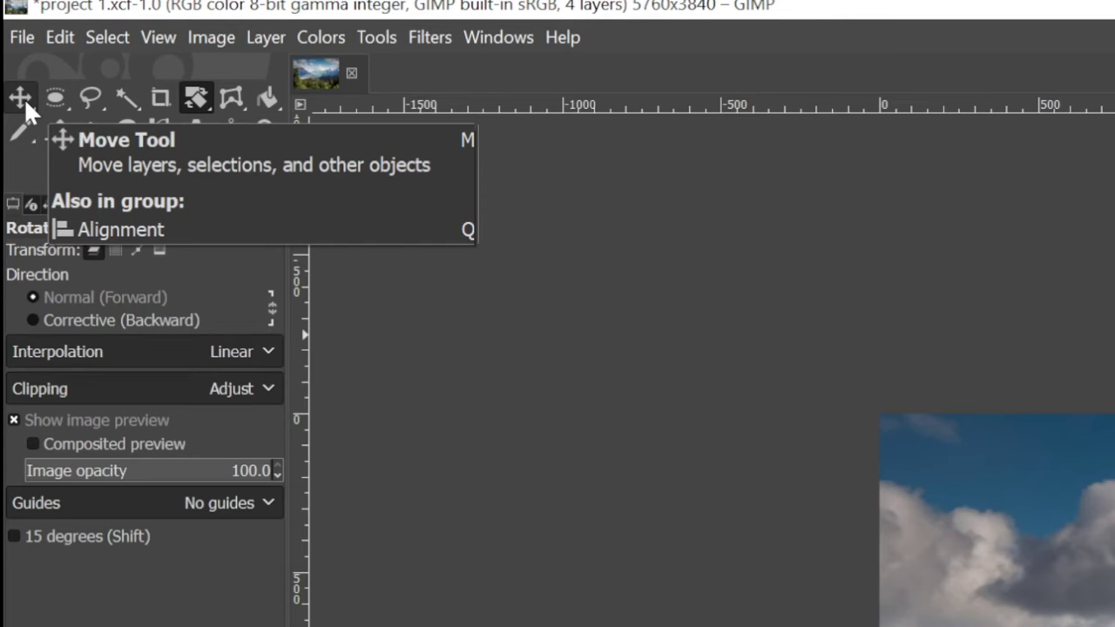
# Switch to the Move tool for repositioning layers.
pyautogui.click(24, 98)
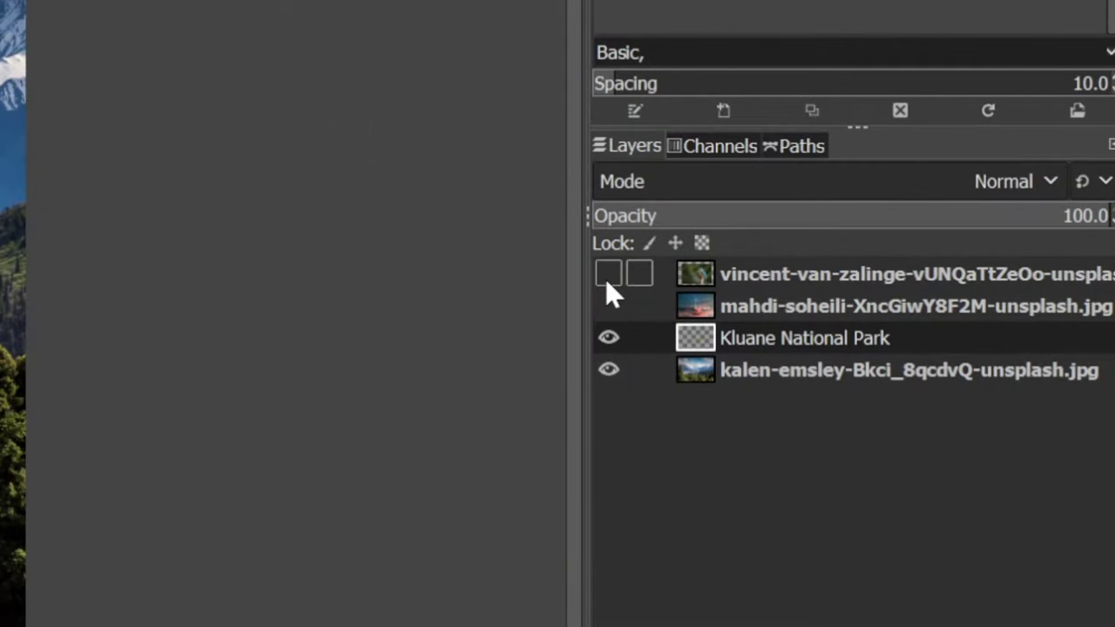
# Unhide the kingfisher photo layer and make it the active layer.
pyautogui.click(608, 277)
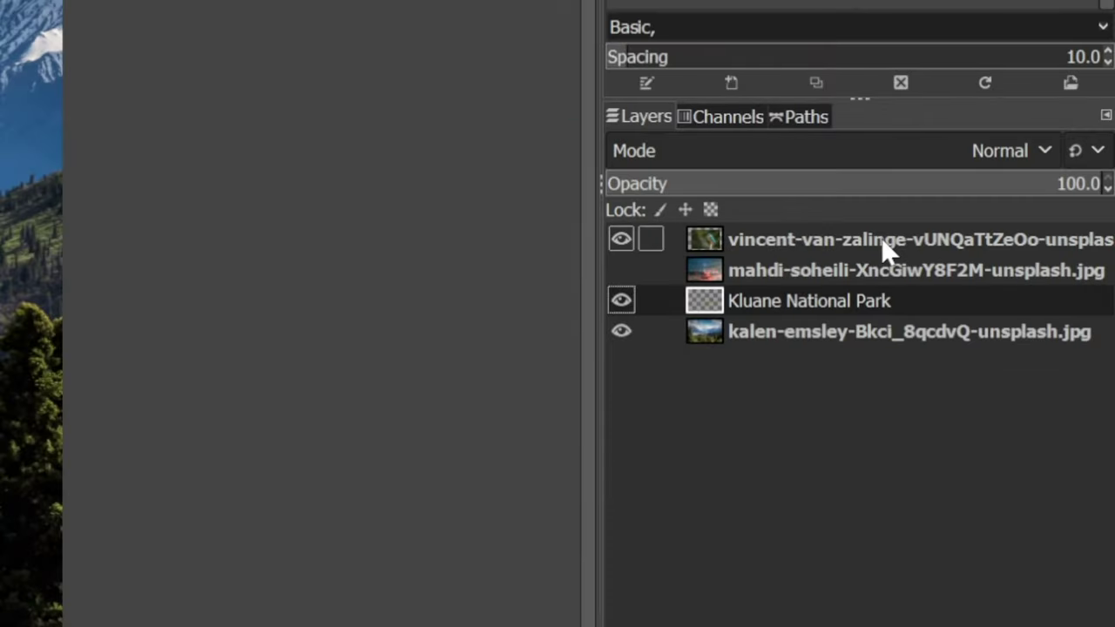
pyautogui.click(882, 241)
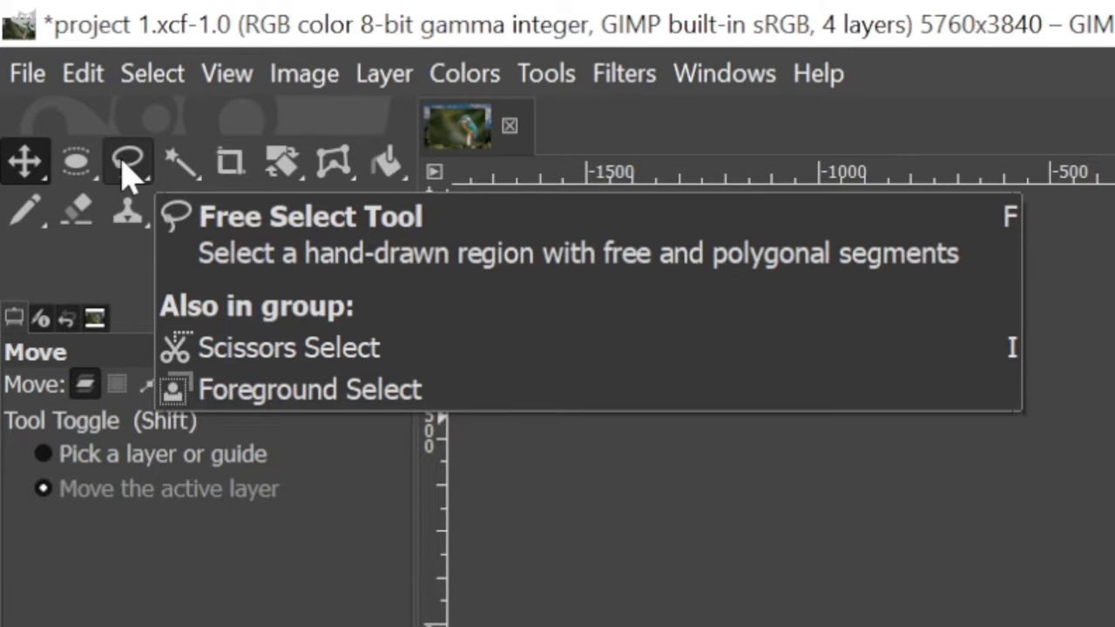
pyautogui.click(124, 166)
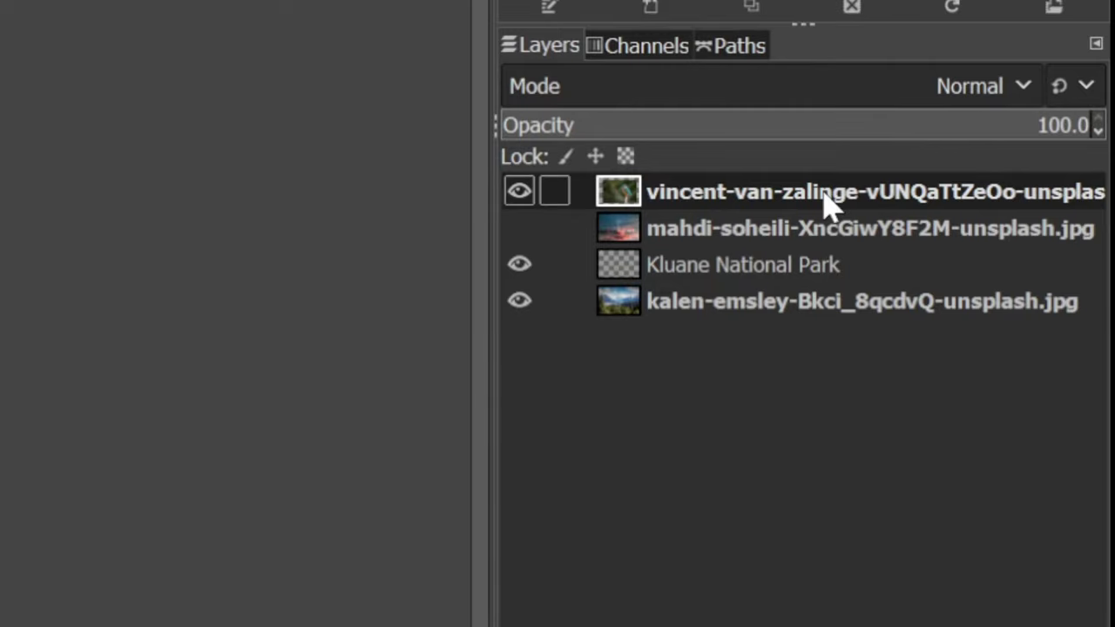
# Bring up the layer menu for the kingfisher layer.
pyautogui.rightClick(827, 208)
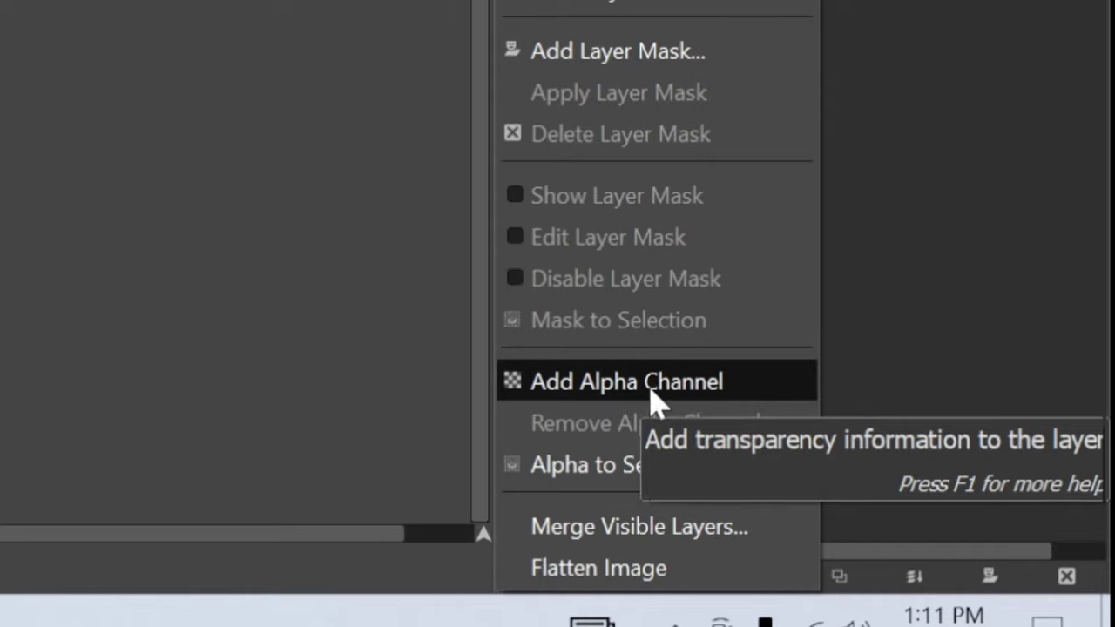
# Add an alpha channel to the kingfisher layer and invert the selection.
pyautogui.click(657, 401)
pyautogui.click(143, 70)
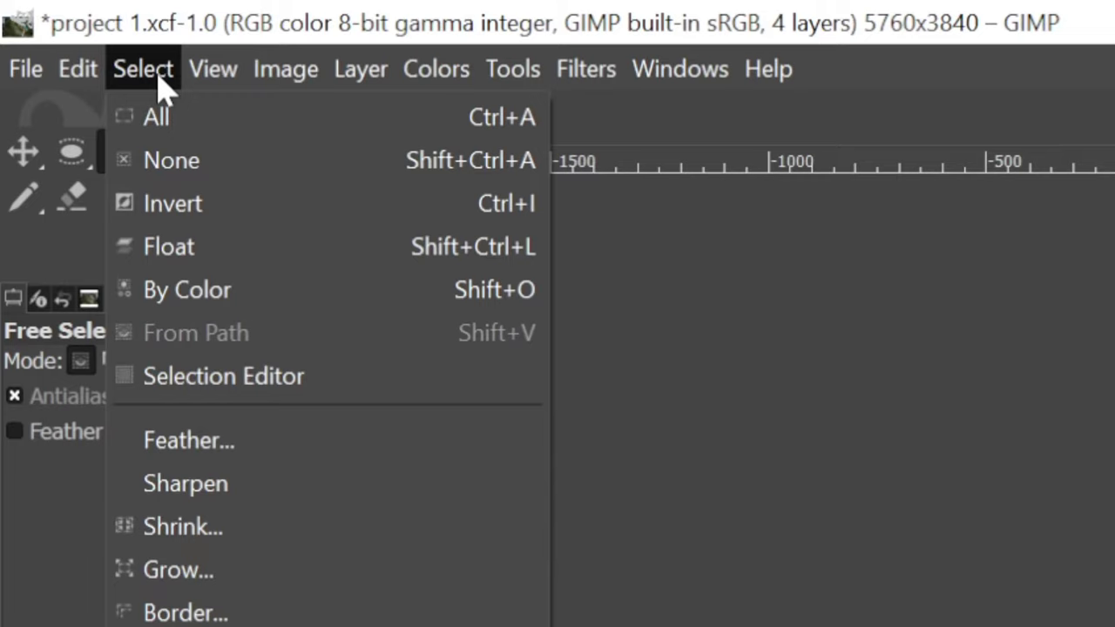
pyautogui.click(172, 205)
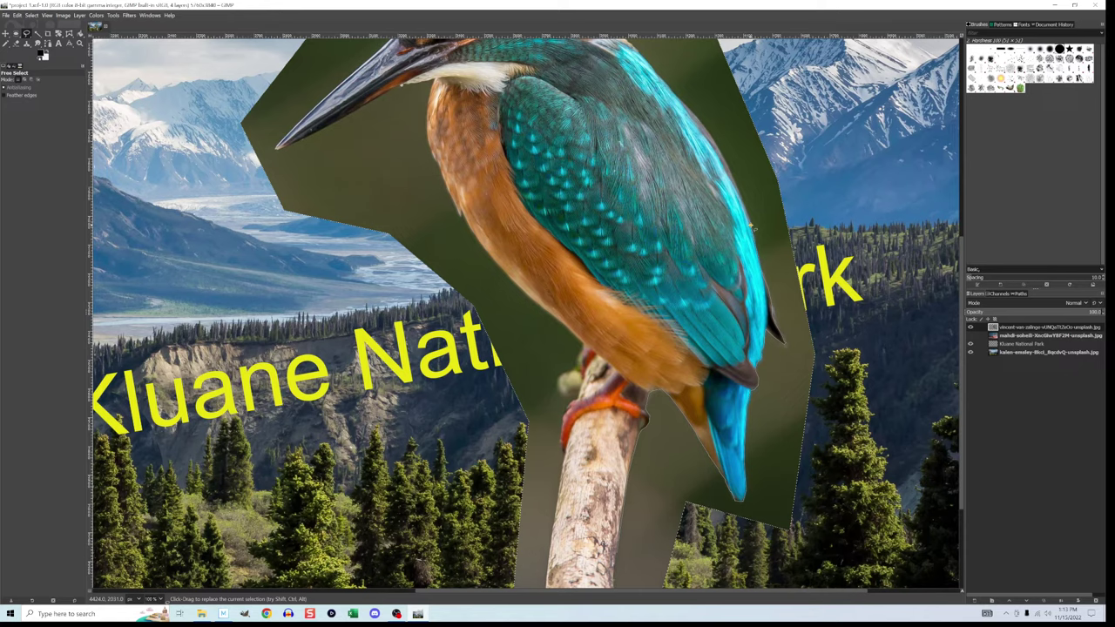
# Fit the image to the window, invert the selection and delete the green background.
pyautogui.scroll(3, 753, 253)
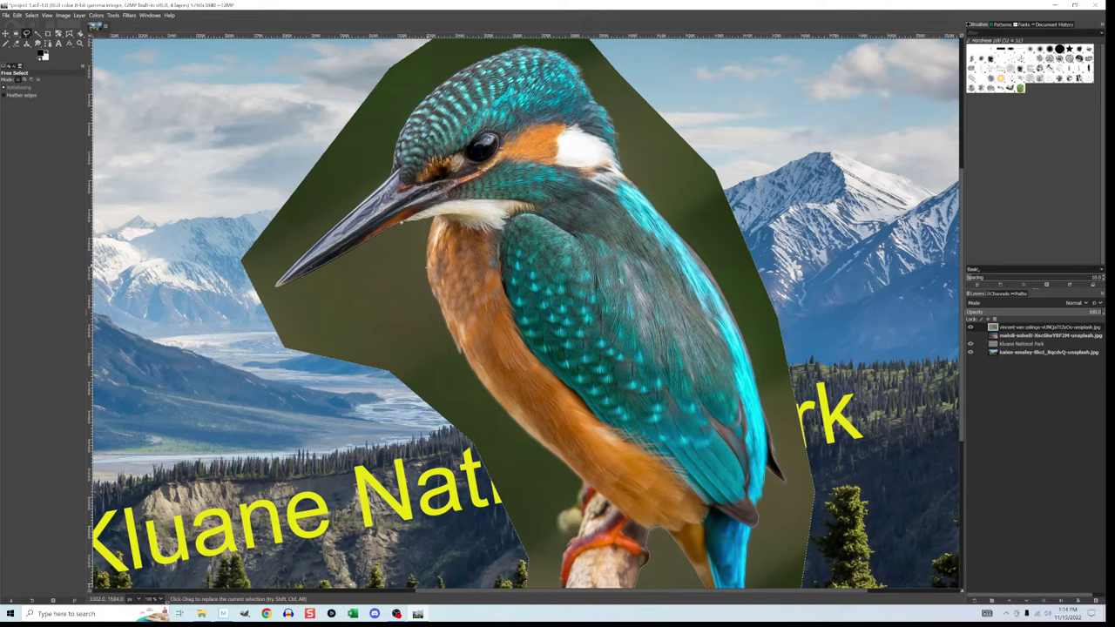
pyautogui.scroll(-5, 525, 313)
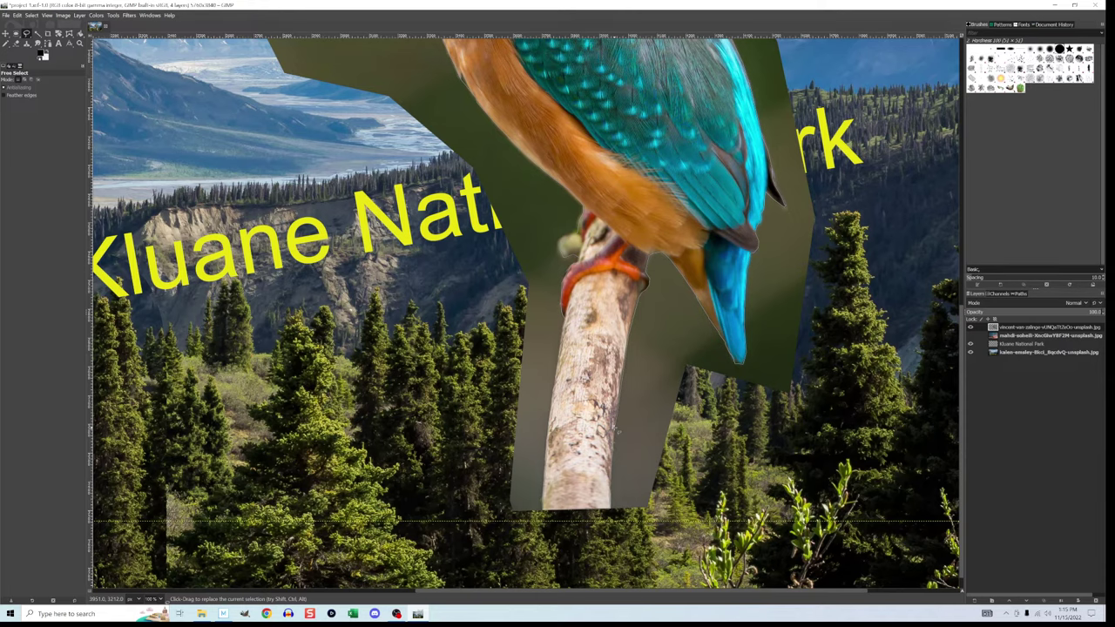
pyautogui.hotkey('shift', 'ctrl', 'j')
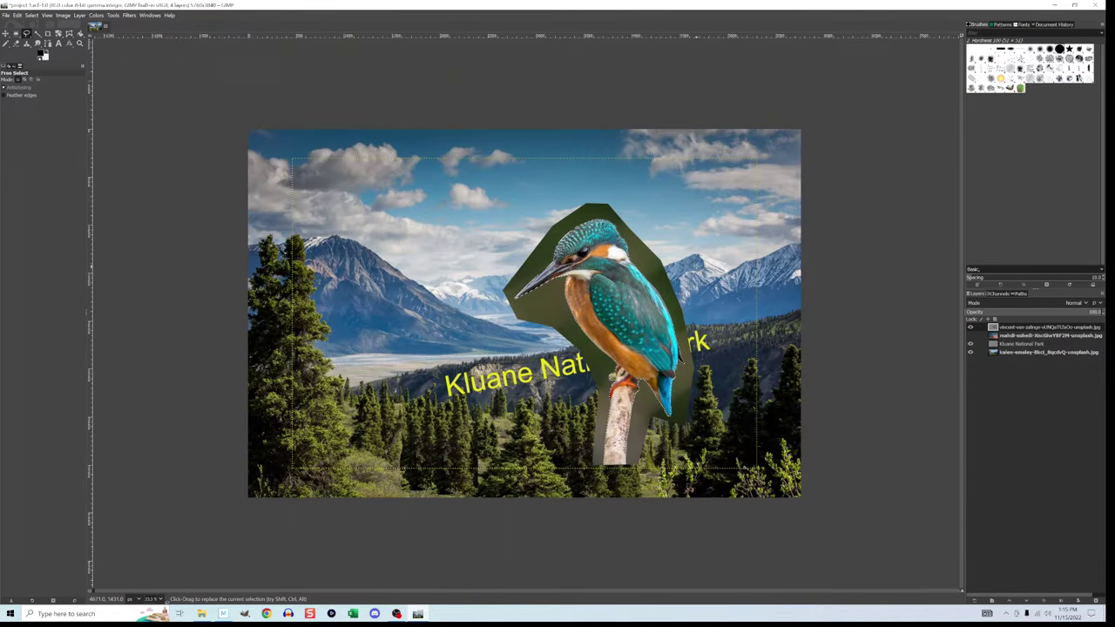
pyautogui.press('+')
pyautogui.click(33, 15)
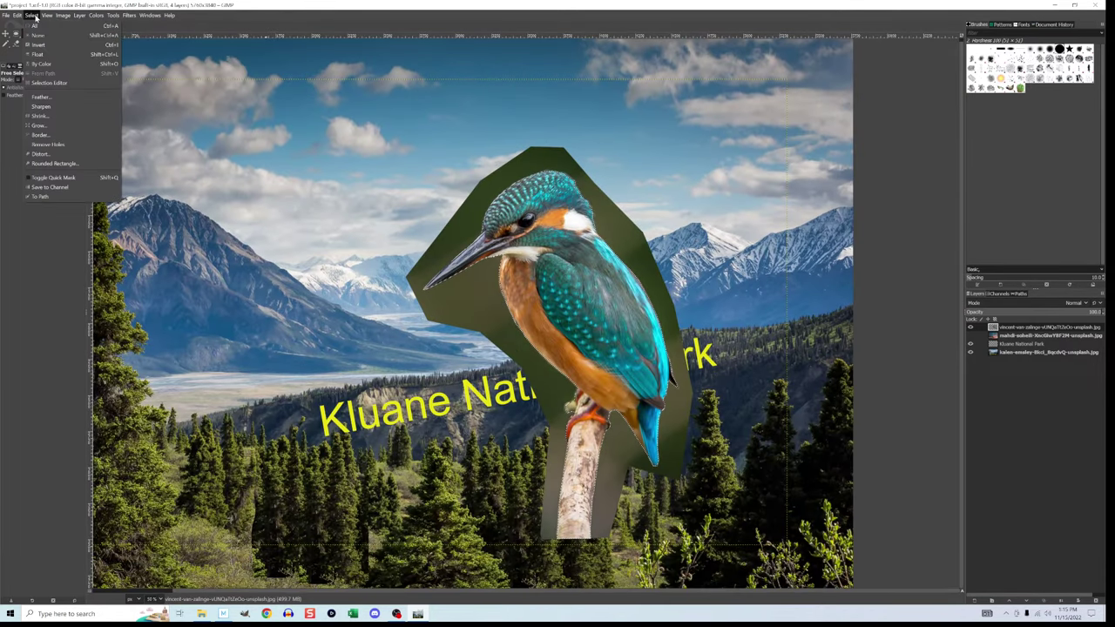
pyautogui.click(173, 75)
pyautogui.press('Delete')
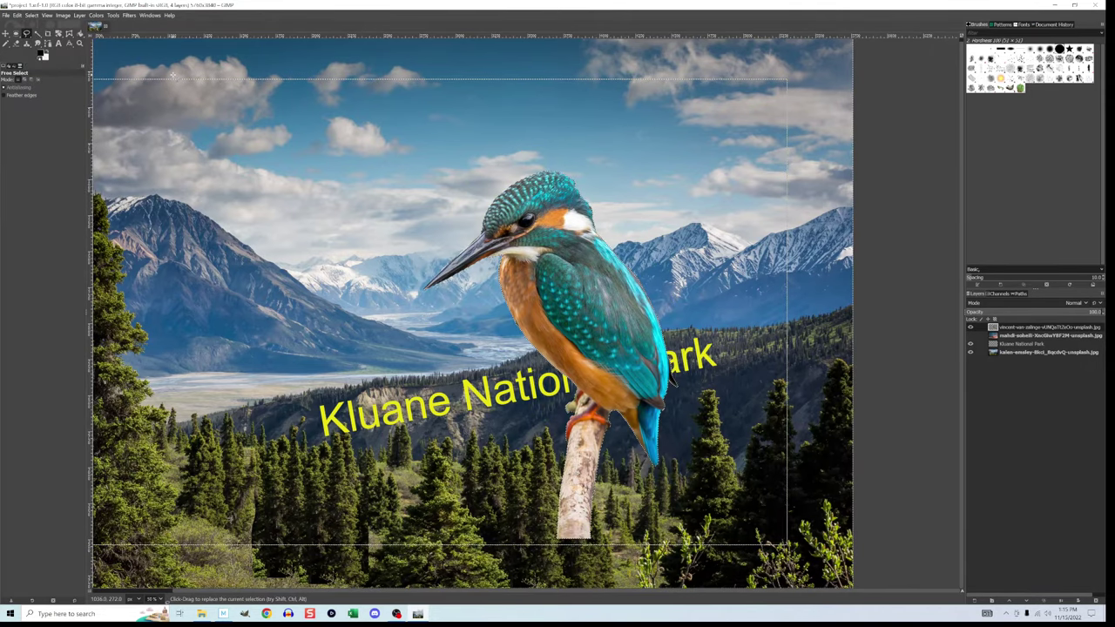
pyautogui.press('-')
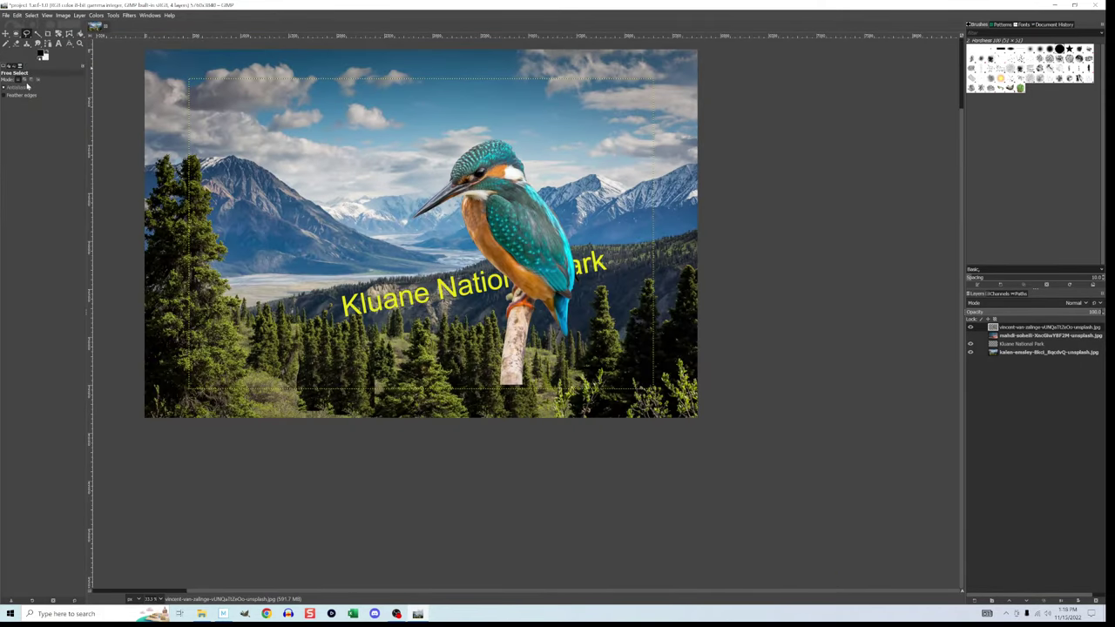
# Move the kingfisher toward the right edge and shift the title text left and down.
pyautogui.click(4, 34)
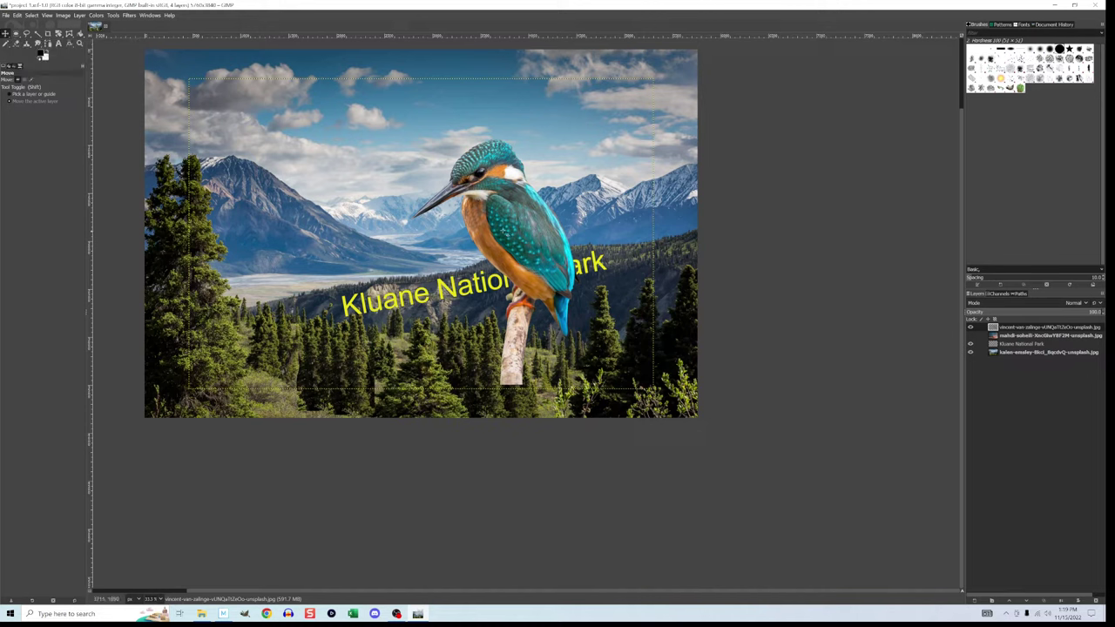
pyautogui.moveTo(507, 232); pyautogui.dragTo(605, 266)
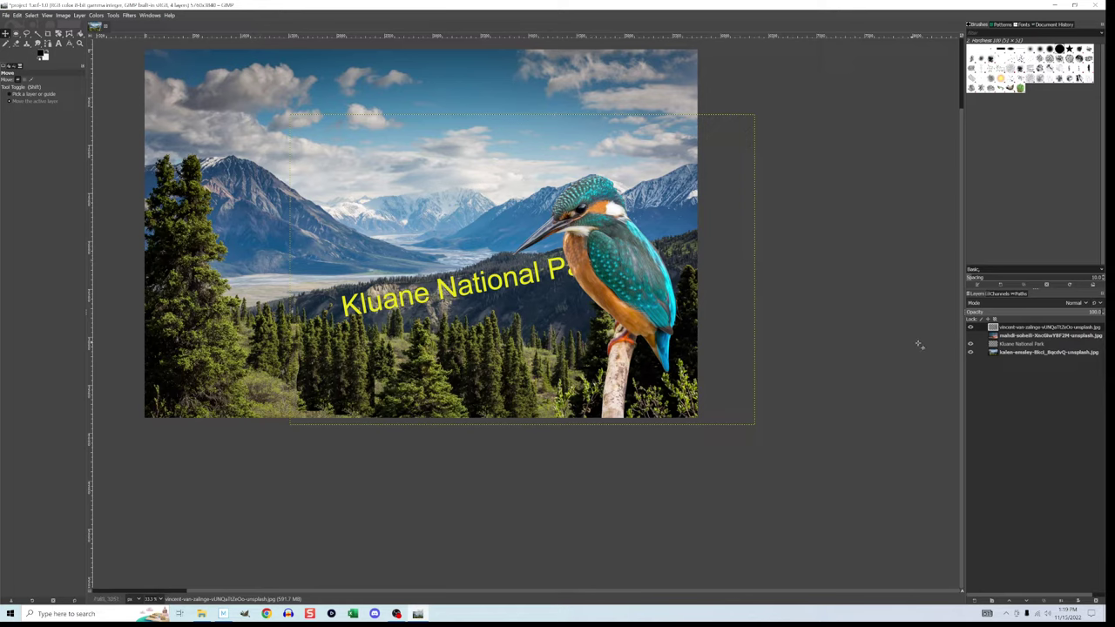
pyautogui.click(1017, 346)
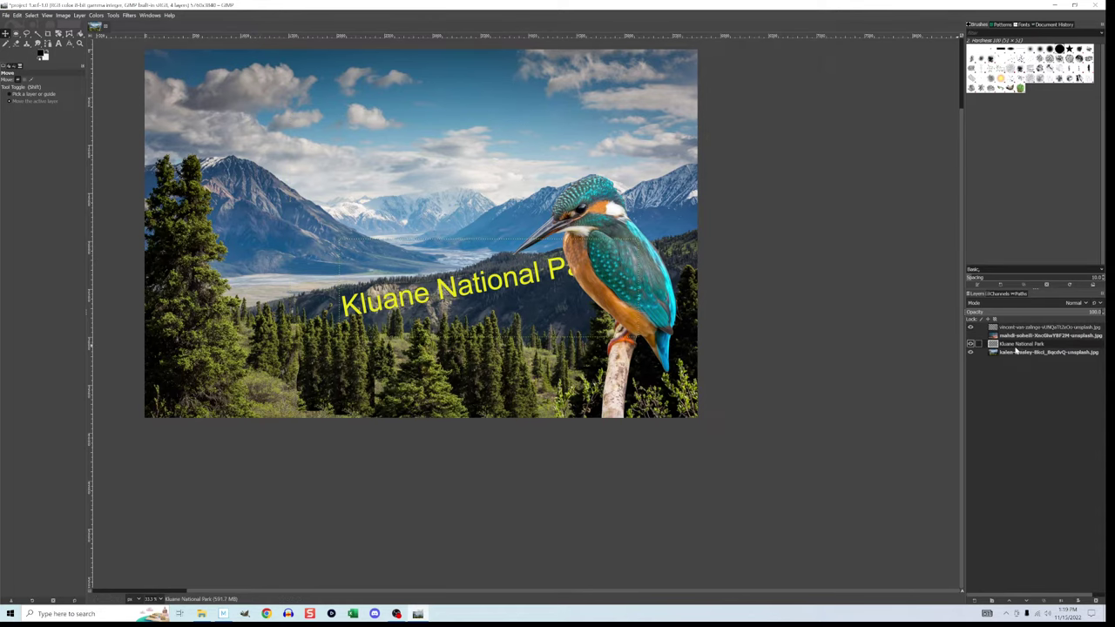
pyautogui.moveTo(435, 283); pyautogui.dragTo(386, 305)
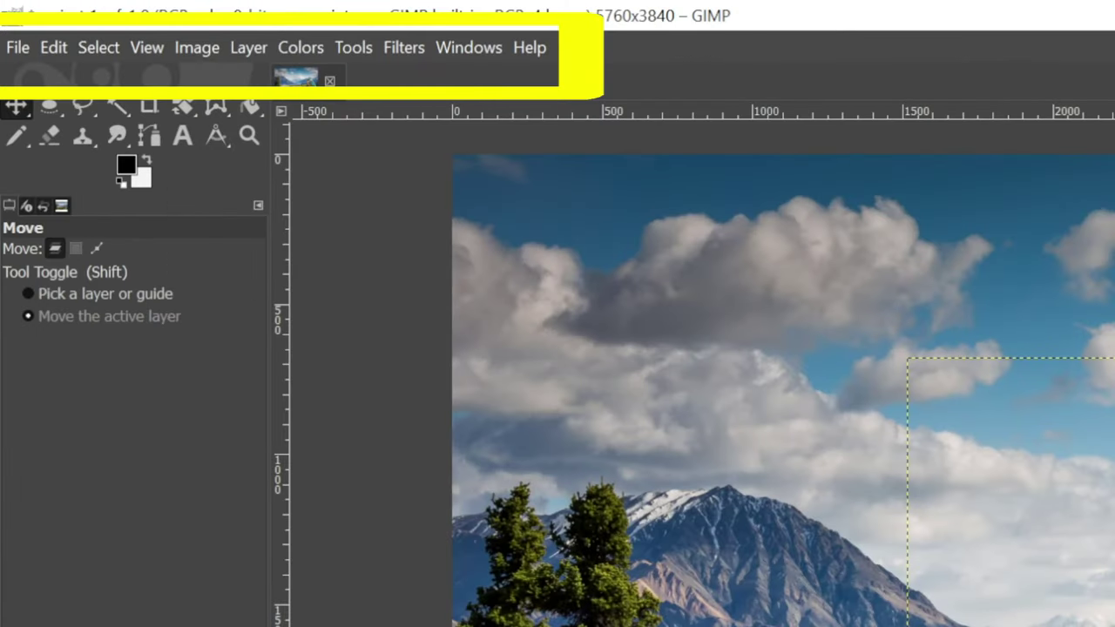
# Set the kingfisher layer's brightness to 19 with Brightness-Contrast.
pyautogui.click(283, 49)
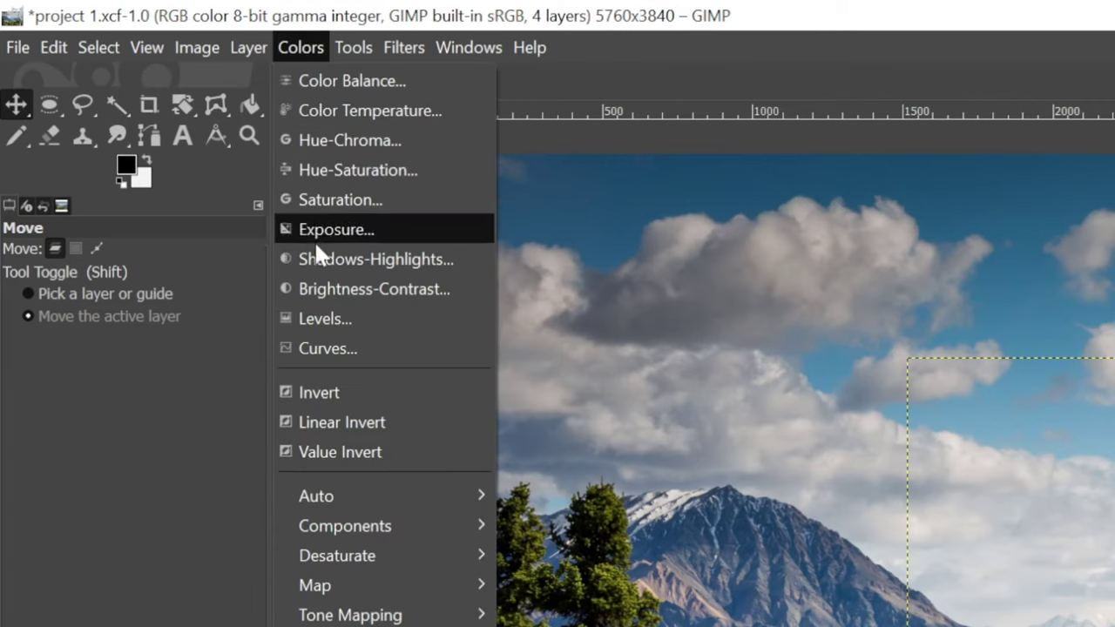
pyautogui.click(325, 287)
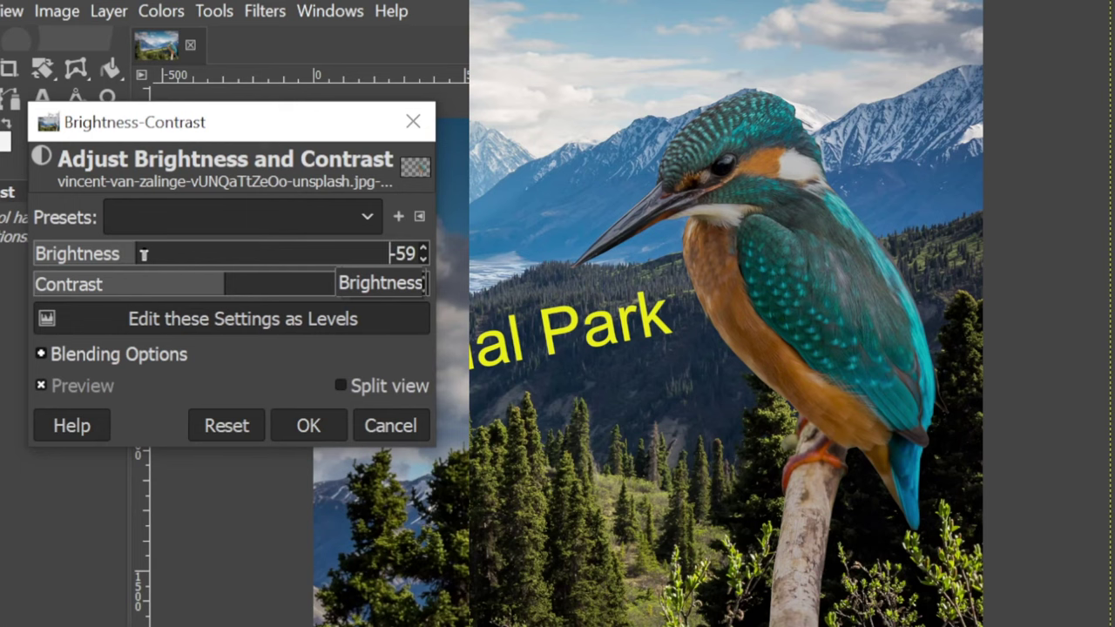
pyautogui.moveTo(143, 255); pyautogui.dragTo(252, 253)
pyautogui.click(297, 426)
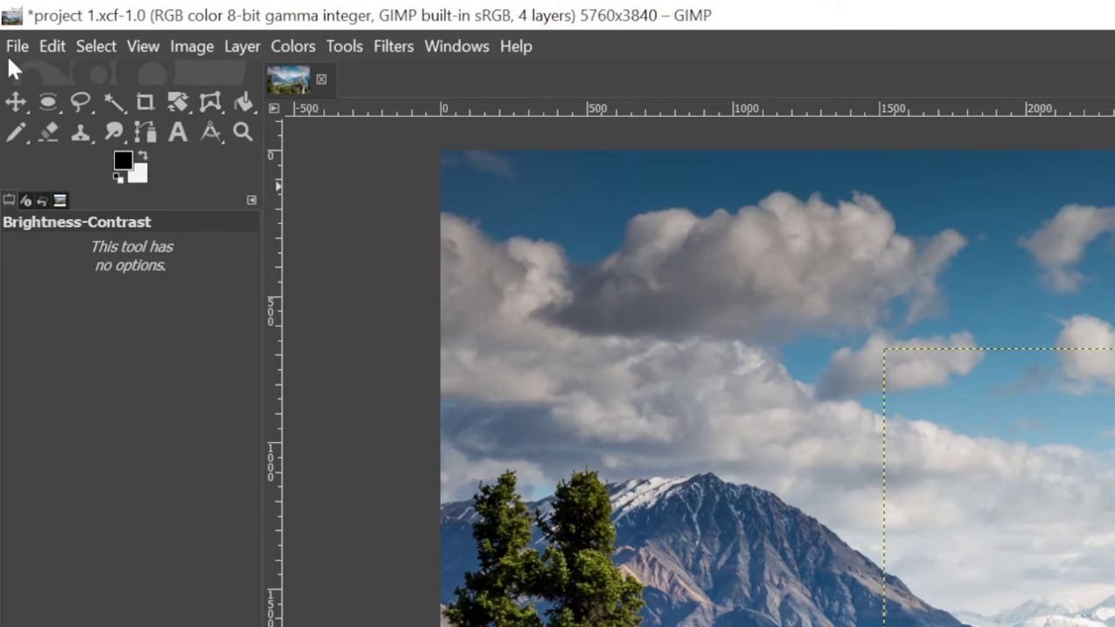
# Save the project, export the image as photo 1.png, and open the exported file.
pyautogui.click(8, 22)
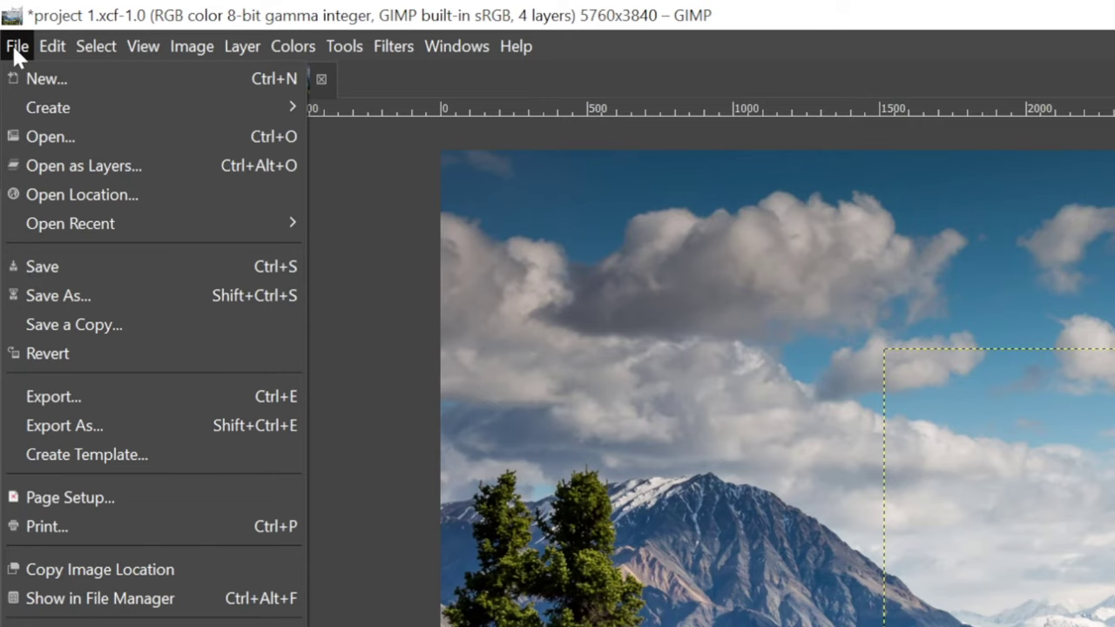
pyautogui.click(46, 274)
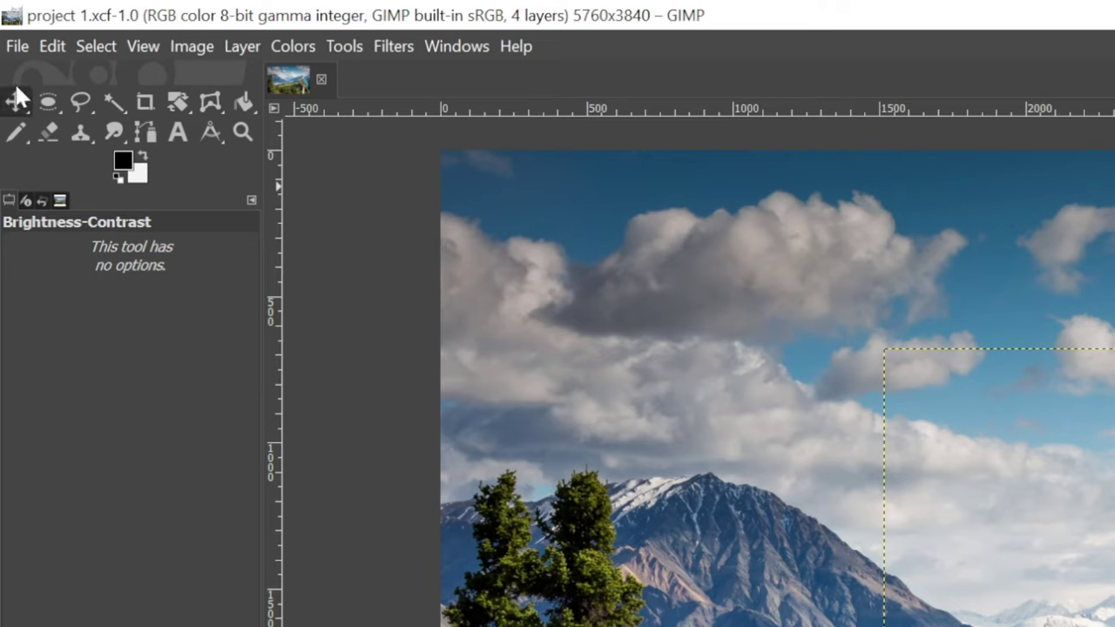
pyautogui.click(16, 47)
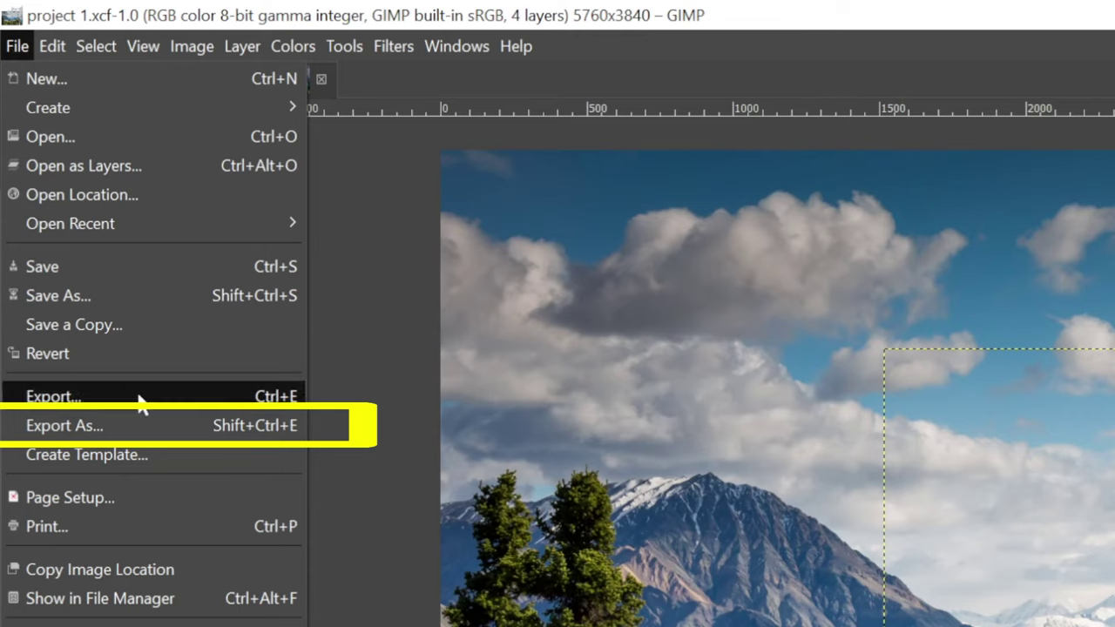
pyautogui.click(146, 426)
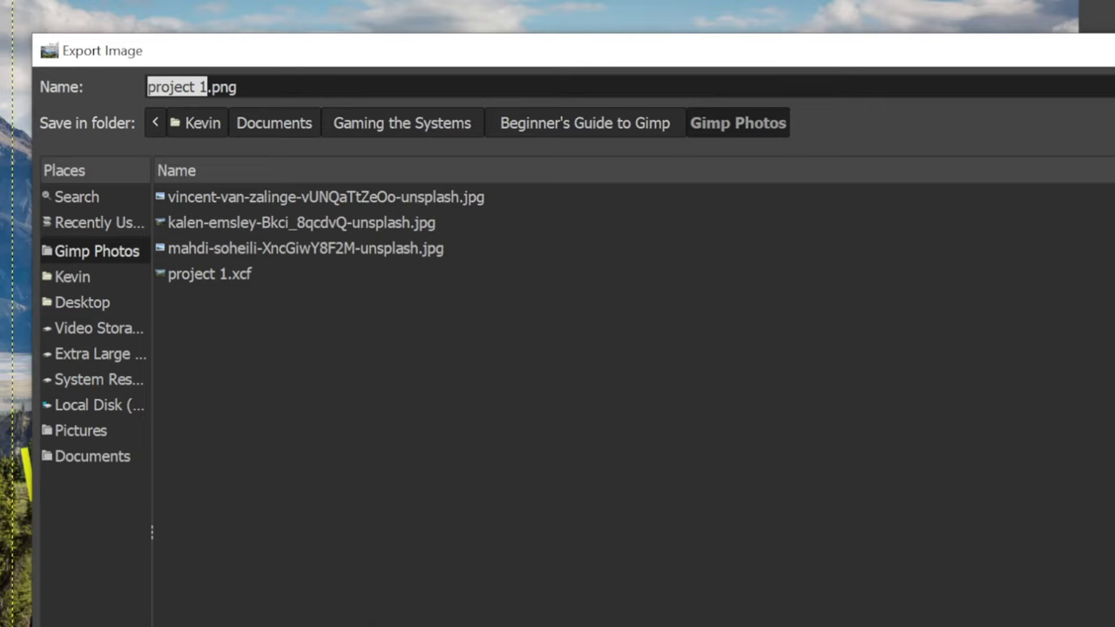
pyautogui.write('phot')
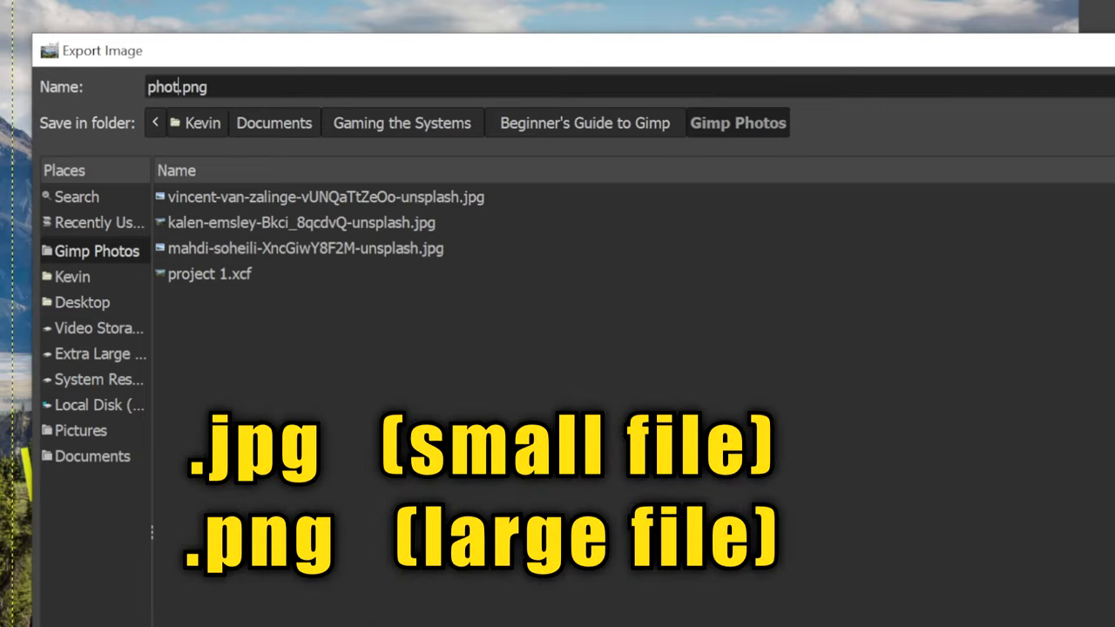
pyautogui.write('o 1')
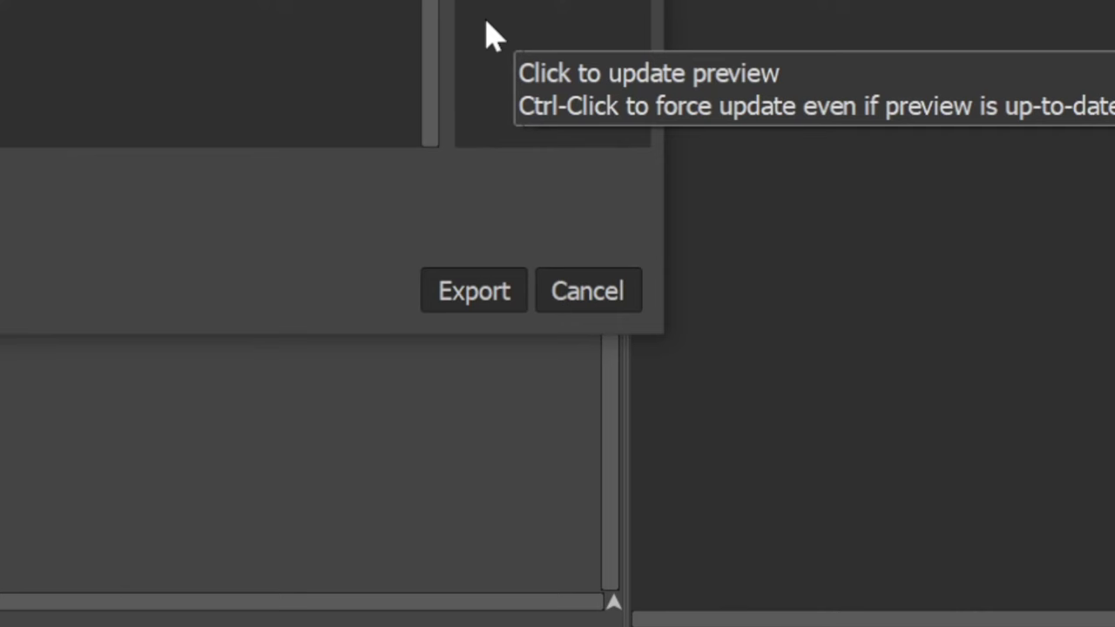
pyautogui.click(512, 293)
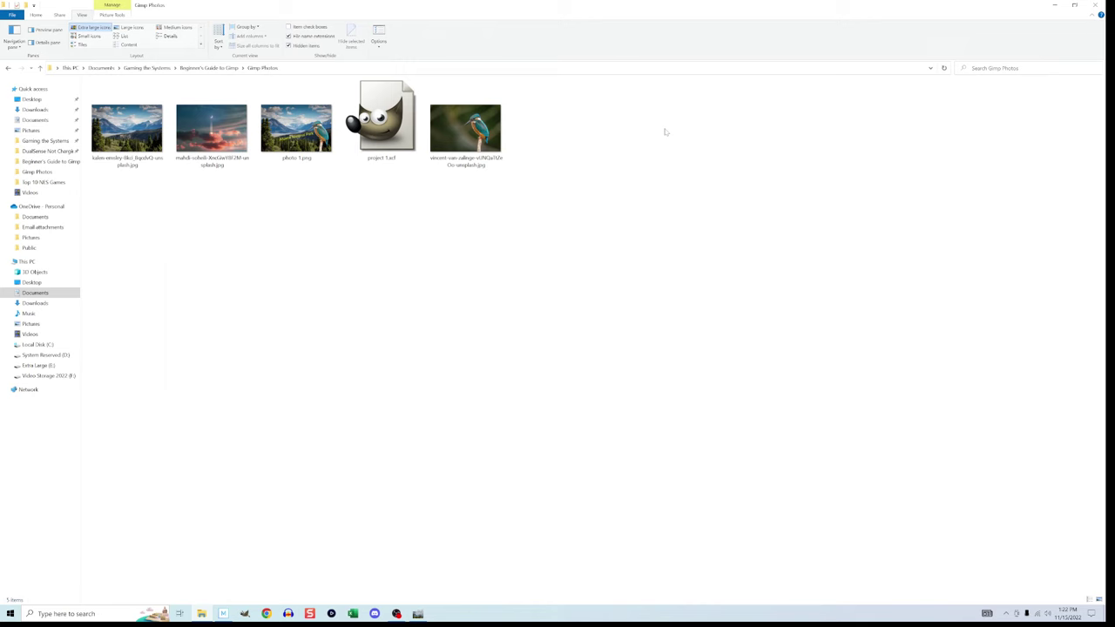
pyautogui.doubleClick(296, 129)
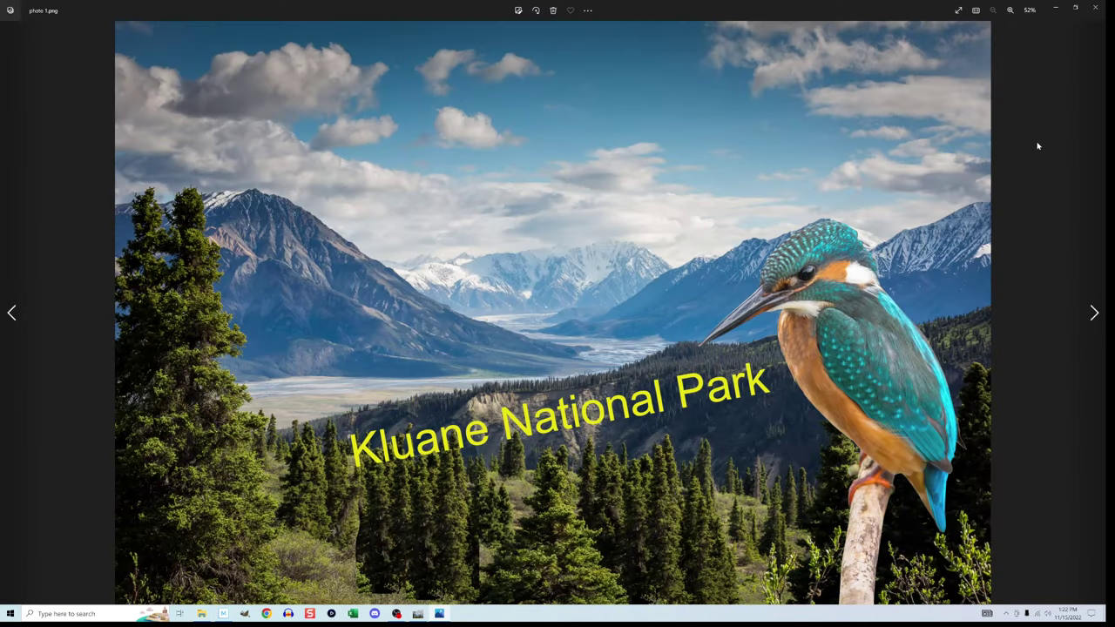